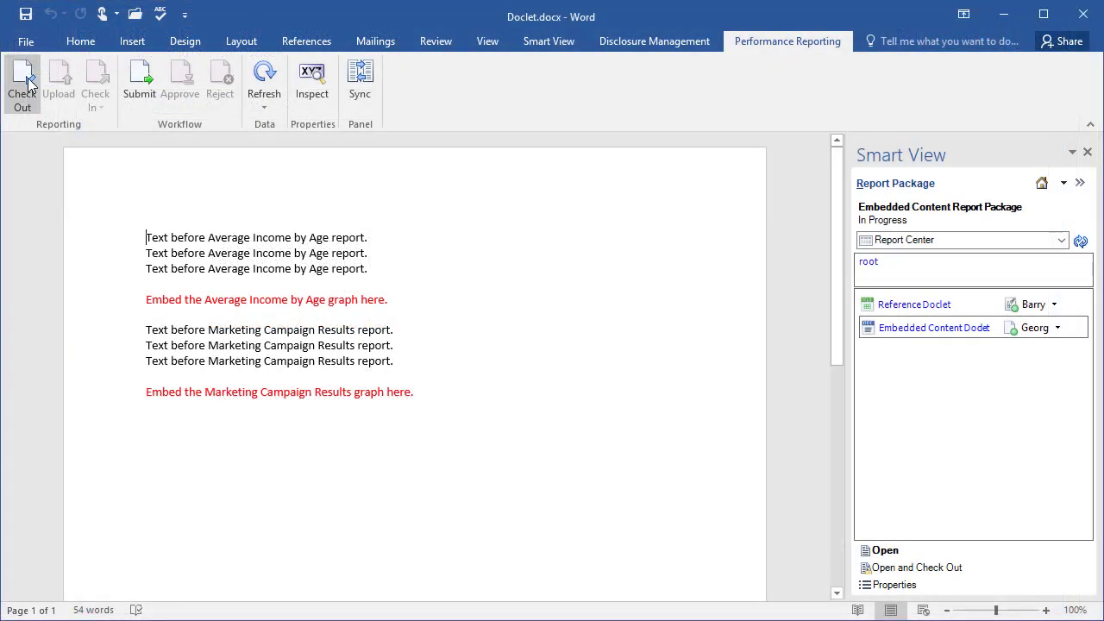
Step: Check out the doclet, delete the red Average Income by Age placeholder, and list embeddable content
click(28, 81)
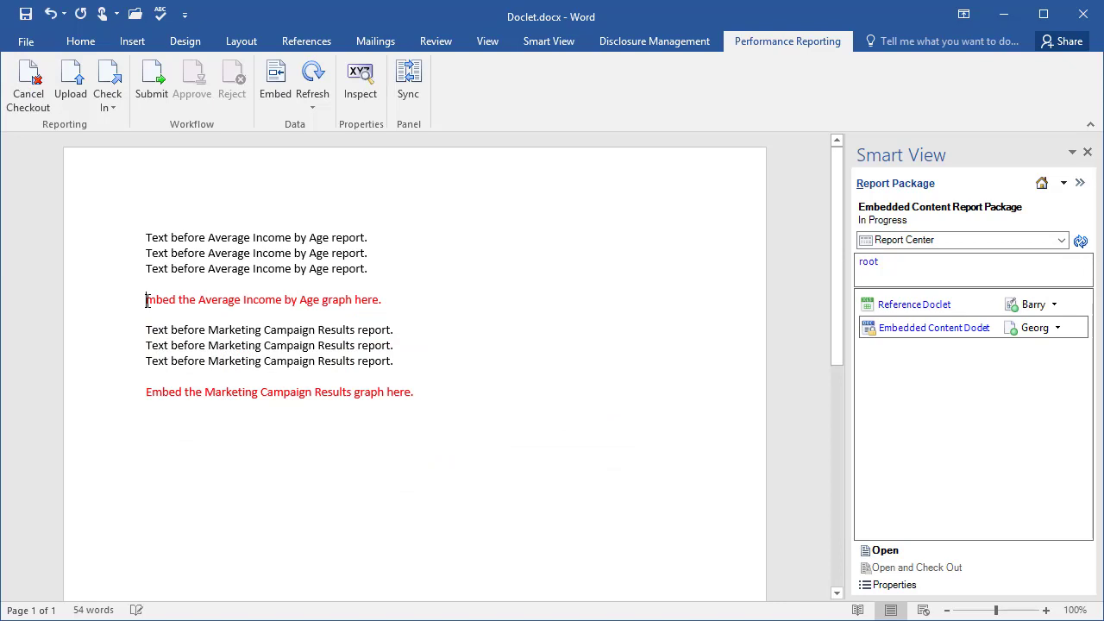
key(Delete)
key(Delete)
key(Delete)
key(Delete)
key(Delete)
key(Delete)
key(Delete)
key(Delete)
key(Delete)
key(Delete)
key(Delete)
key(Delete)
key(Delete)
key(Delete)
key(Delete)
key(Delete)
key(Delete)
key(Delete)
key(Delete)
key(Delete)
key(Delete)
key(Delete)
key(Delete)
key(Delete)
key(Delete)
key(Delete)
key(Delete)
key(Delete)
key(Delete)
key(Delete)
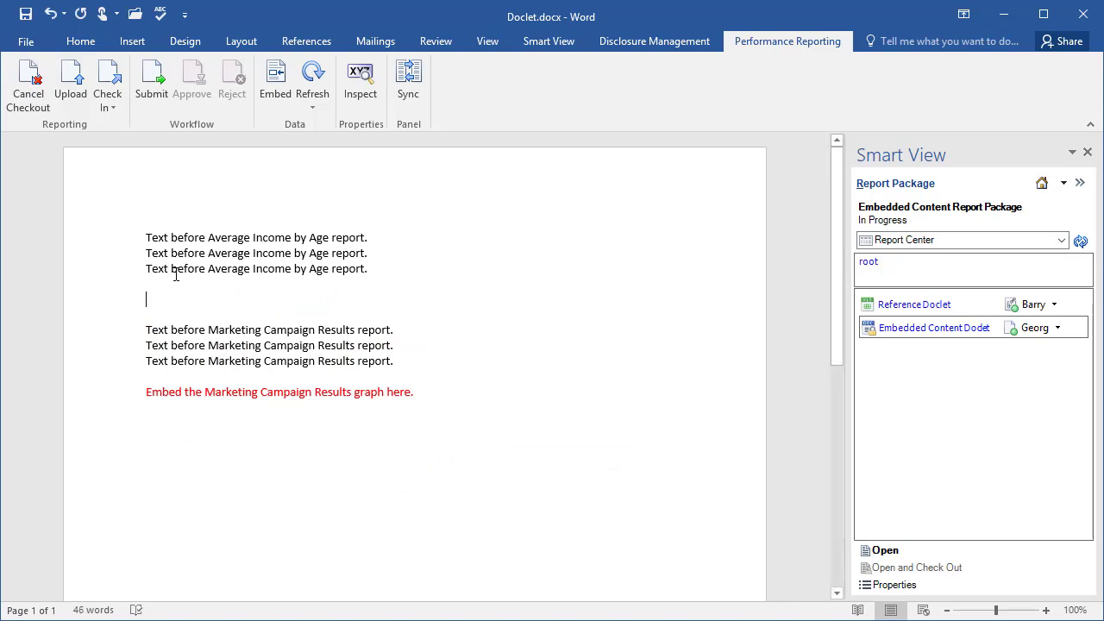
click(276, 90)
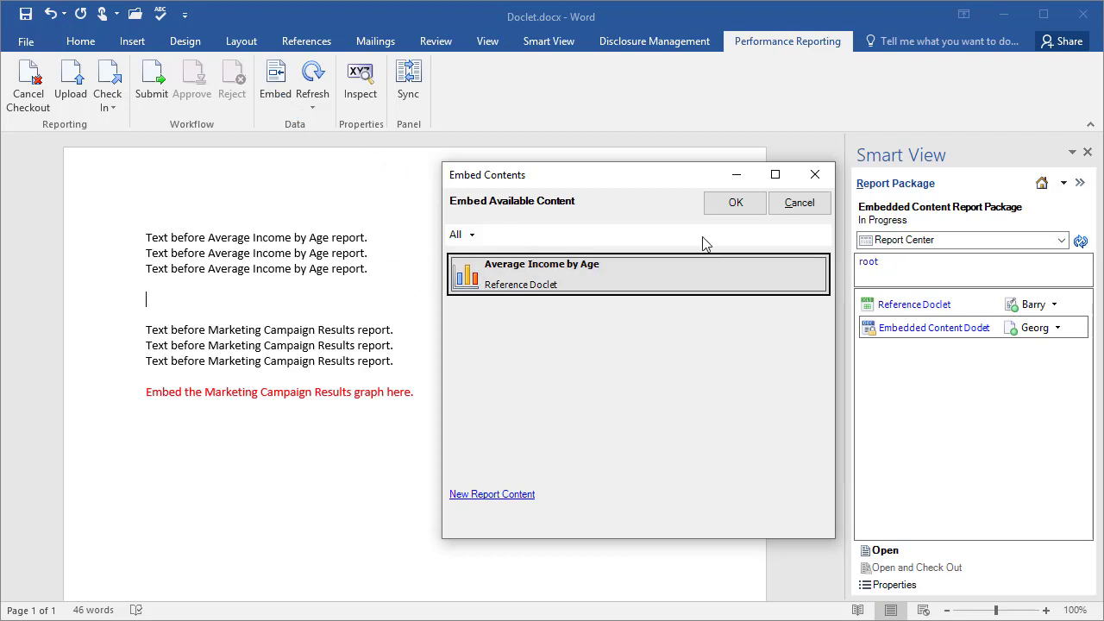
Step: Insert the Average Income by Age chart from the Reference Doclet and remove the extra blank lines around it
click(735, 205)
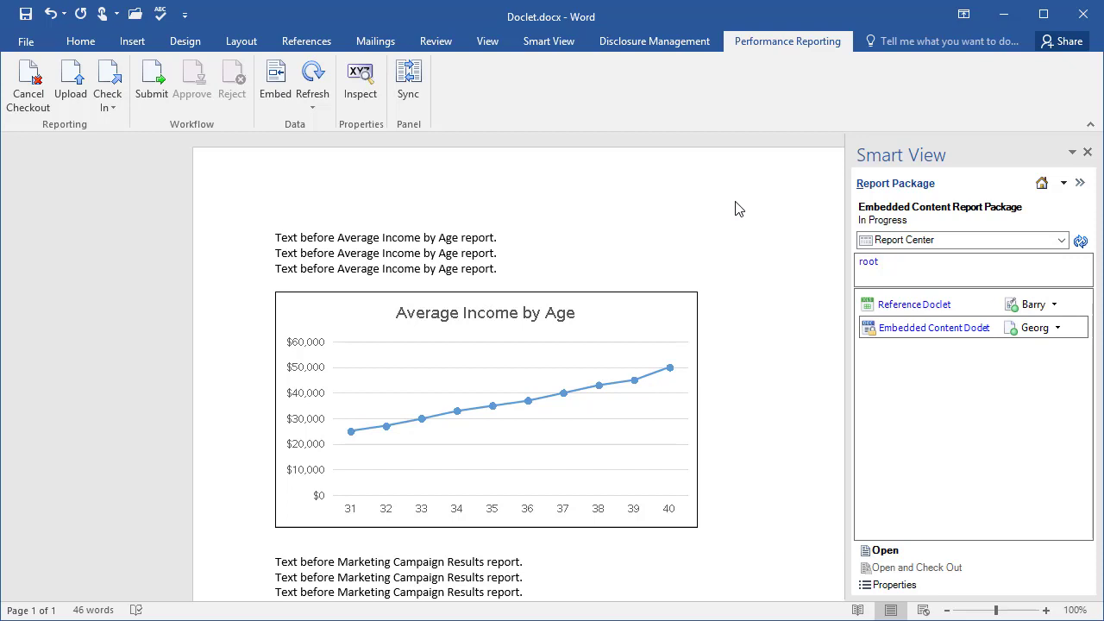
key(Return)
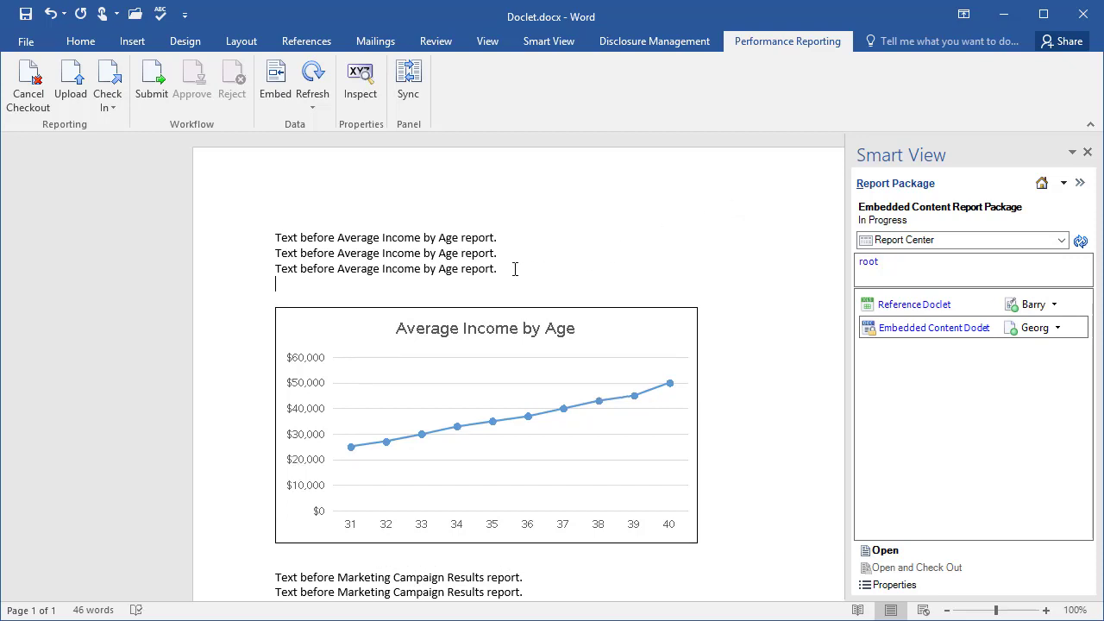
key(BackSpace)
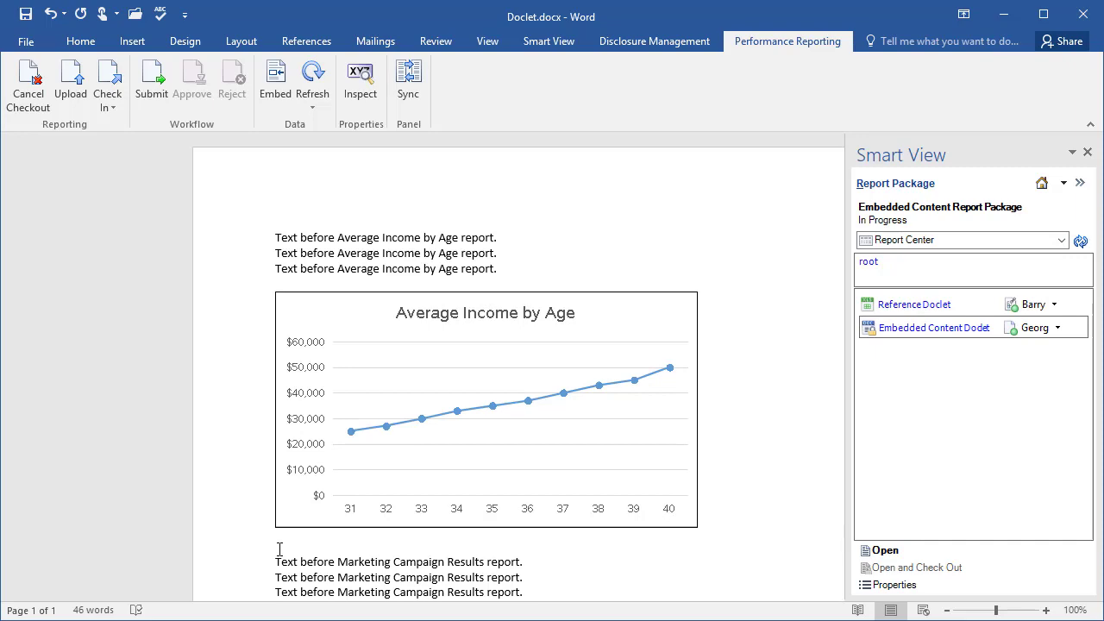
key(Delete)
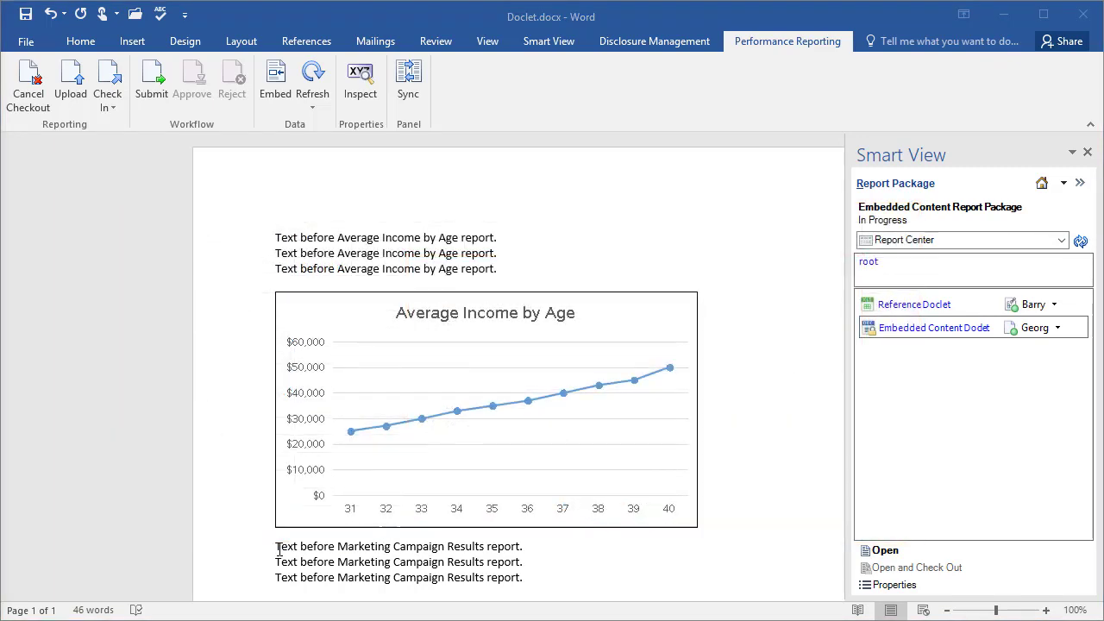
scroll(278, 549, down, 2)
Step: Delete the red Marketing Campaign Results placeholder line
click(280, 543)
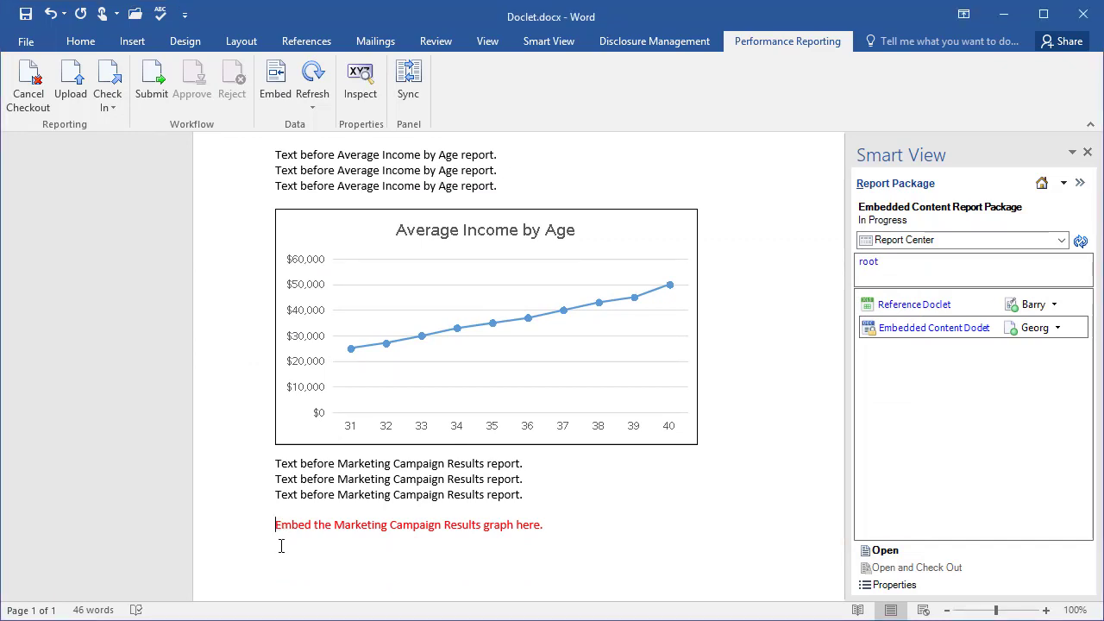
key(Delete)
key(Delete)
key(Delete)
key(Delete)
key(Delete)
key(Delete)
key(Delete)
key(Delete)
key(Delete)
key(Delete)
key(Delete)
key(Delete)
key(Delete)
key(Delete)
key(Delete)
key(Delete)
key(Delete)
key(Delete)
key(Delete)
key(Delete)
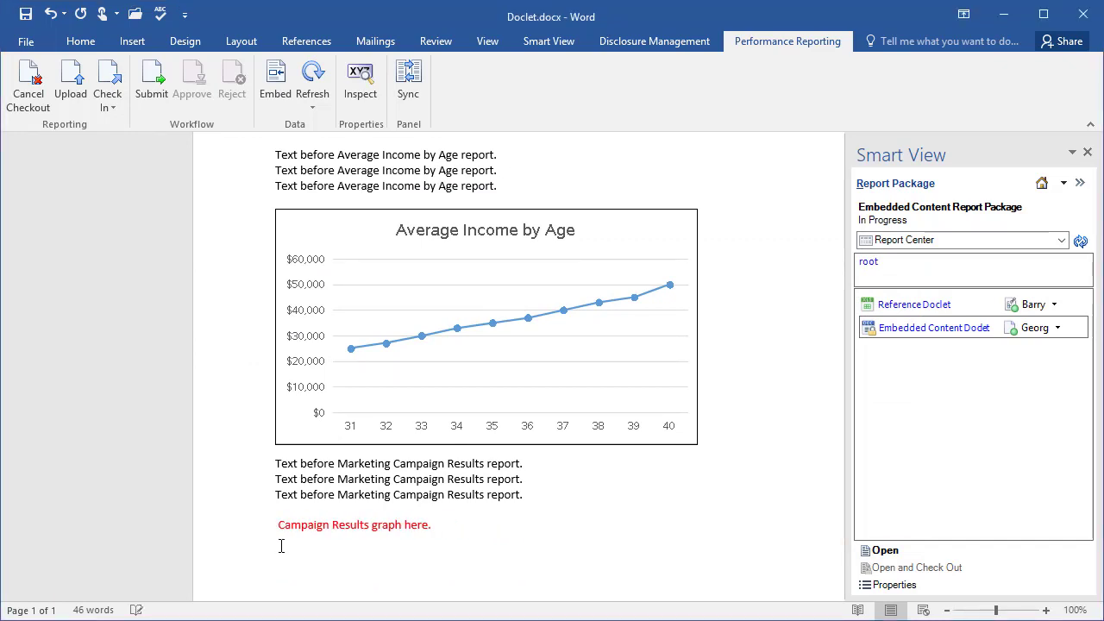
key(Delete)
key(Delete)
key(Delete)
key(Delete)
key(Delete)
key(Delete)
key(Delete)
key(Delete)
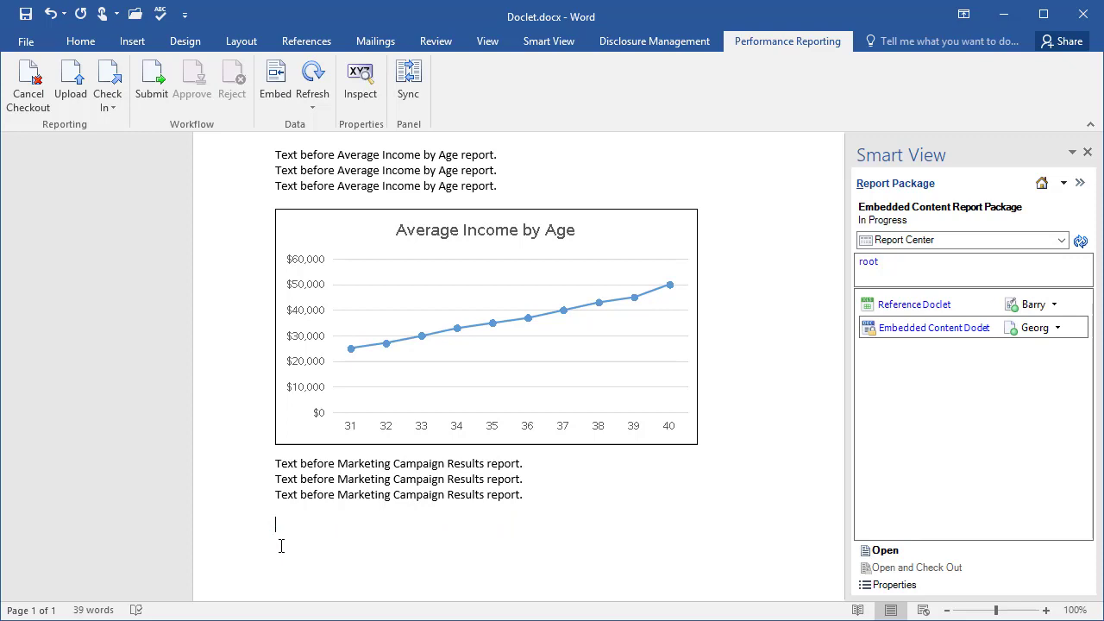
Step: Start new report content using the local file Reference File.xlsx as its source
click(278, 86)
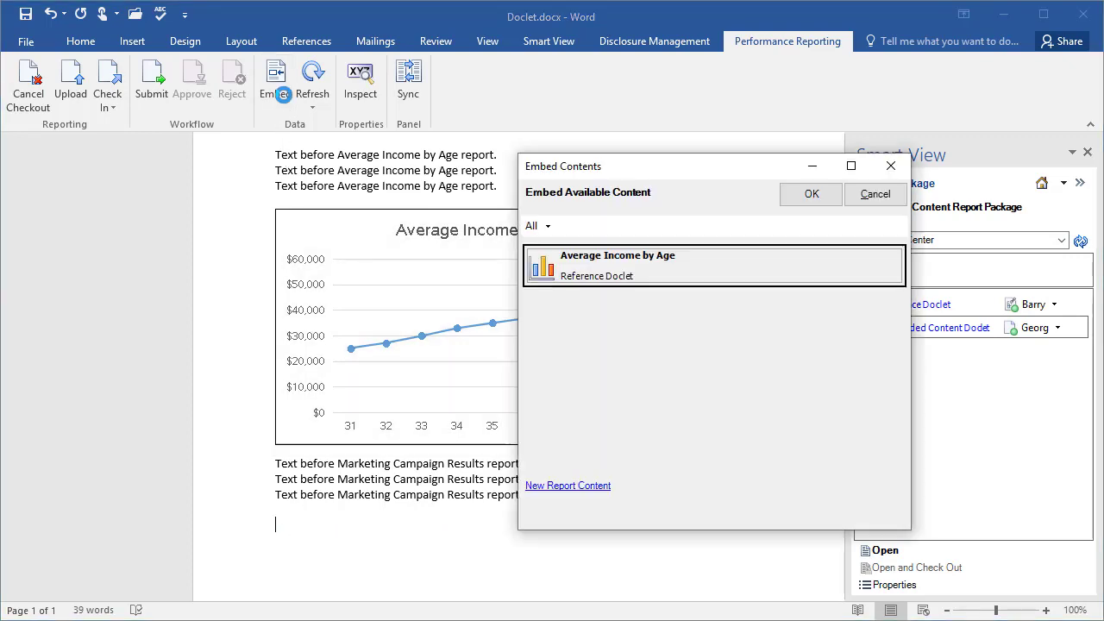
click(571, 487)
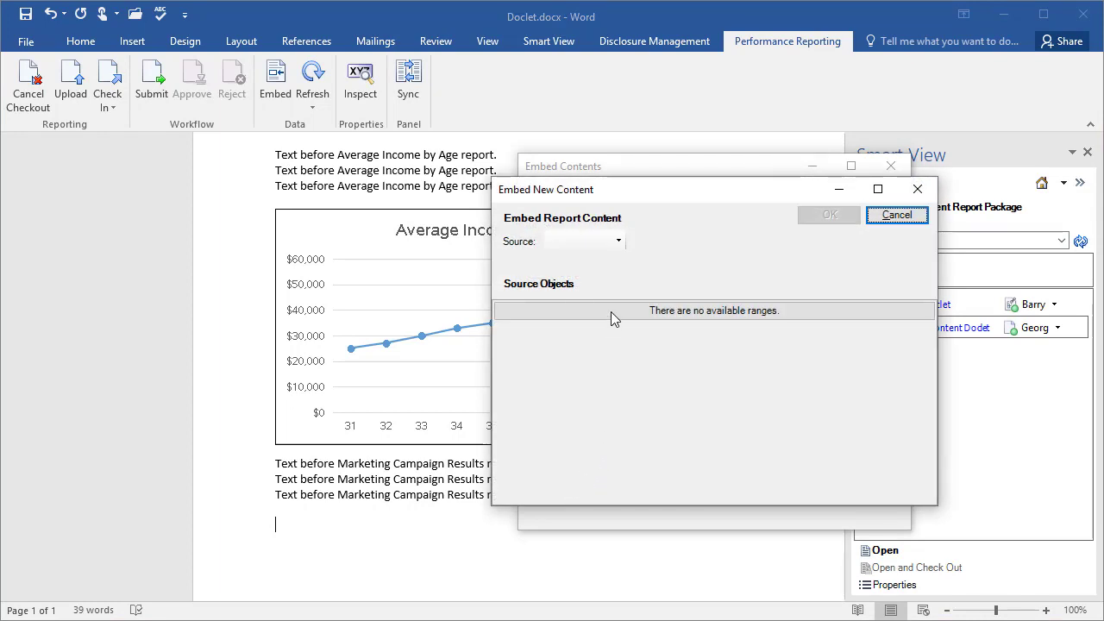
click(618, 241)
click(616, 261)
click(601, 269)
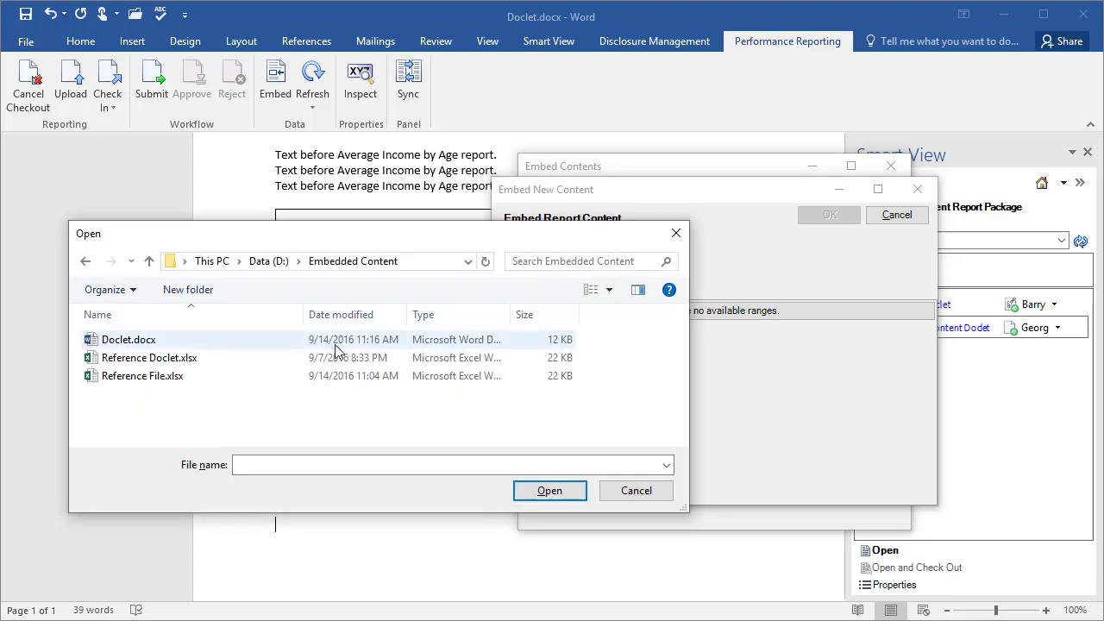
click(265, 379)
click(549, 491)
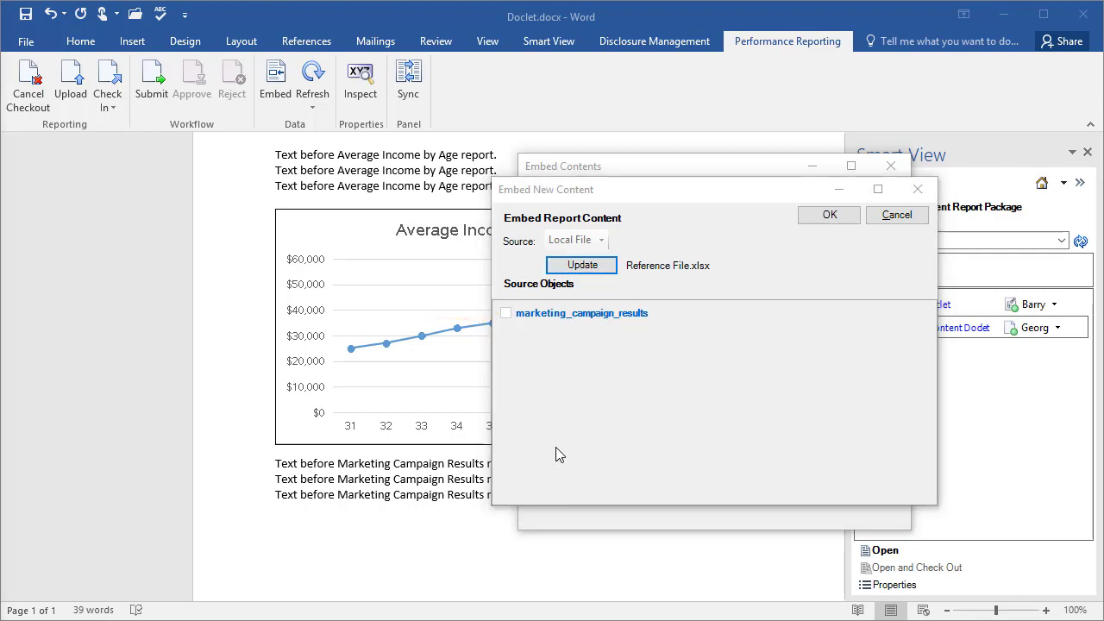
Step: Embed the marketing_campaign_results range as 'Marketing Campaign Results' with a pasted description
click(591, 315)
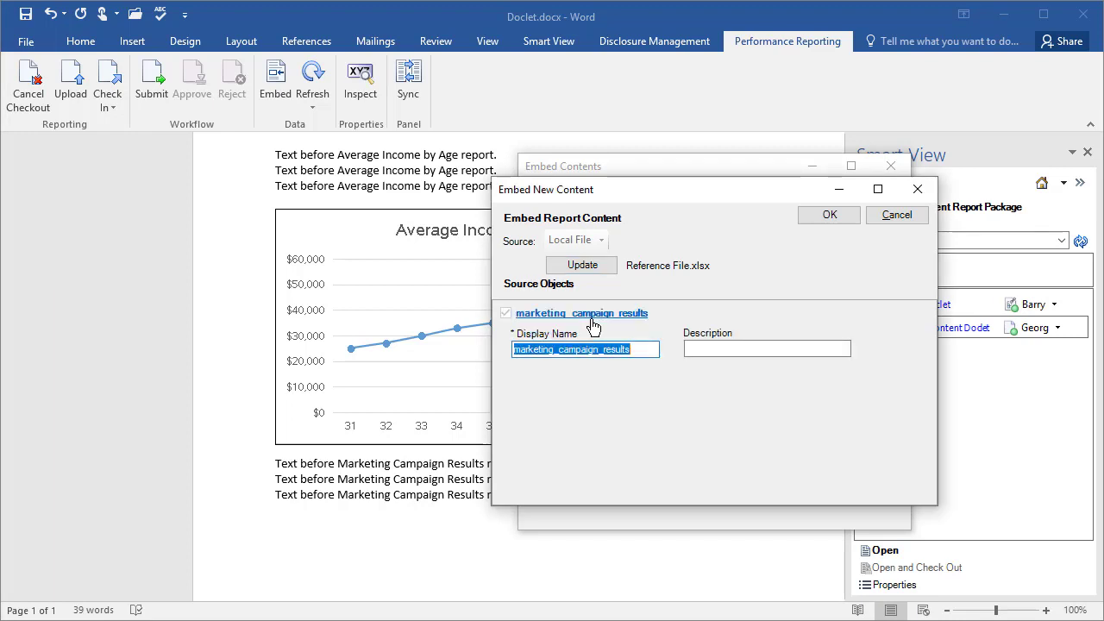
text(Marketing Campaign Results)
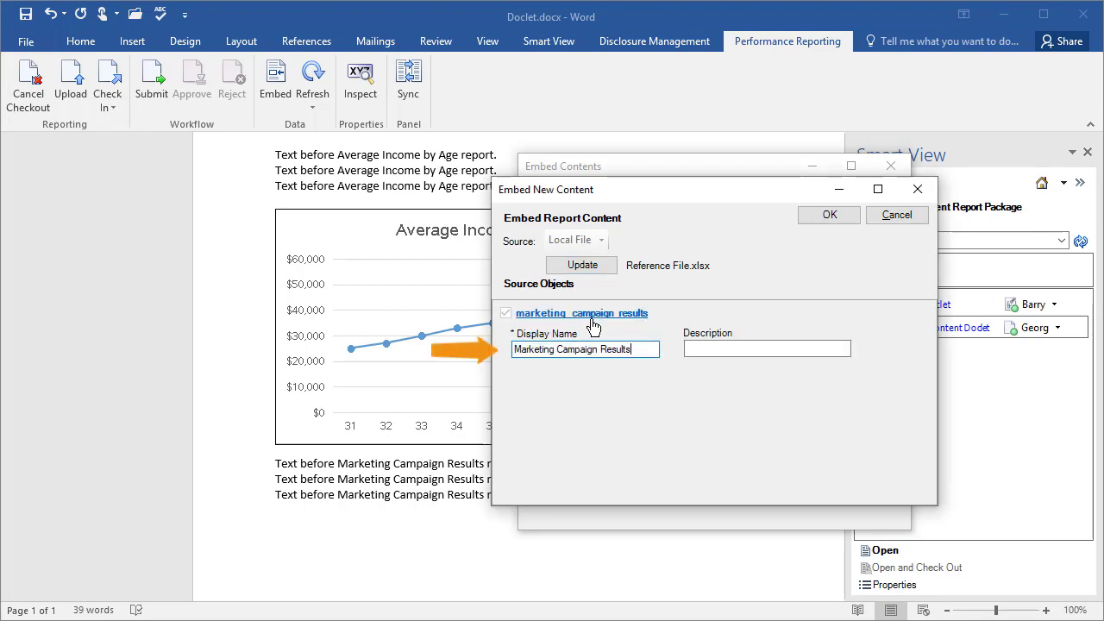
key(Tab)
key(ctrl+v)
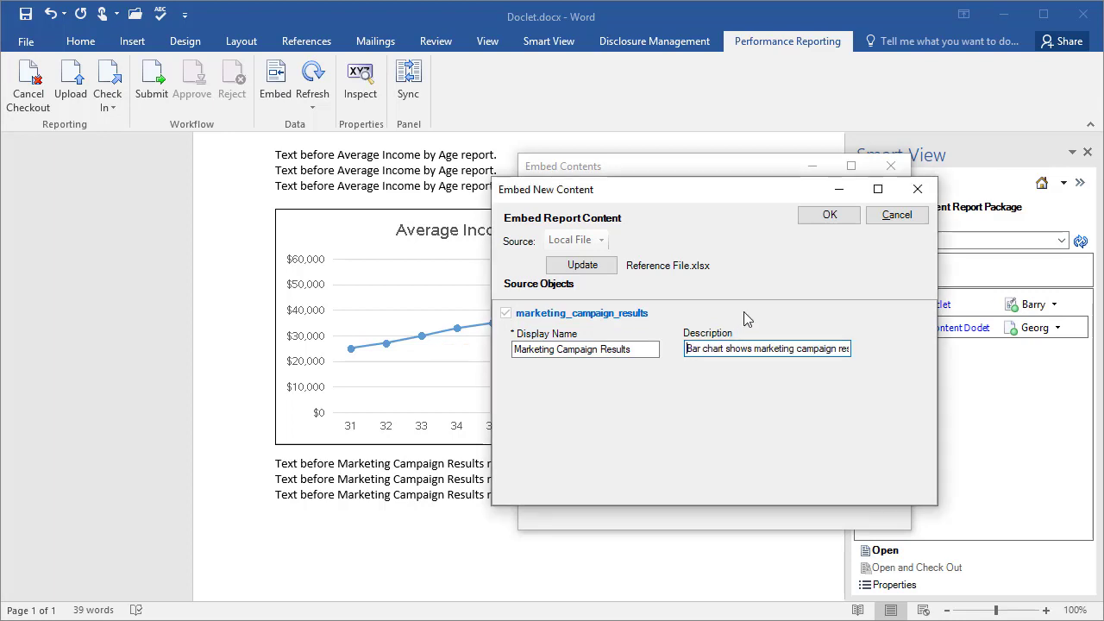
click(828, 216)
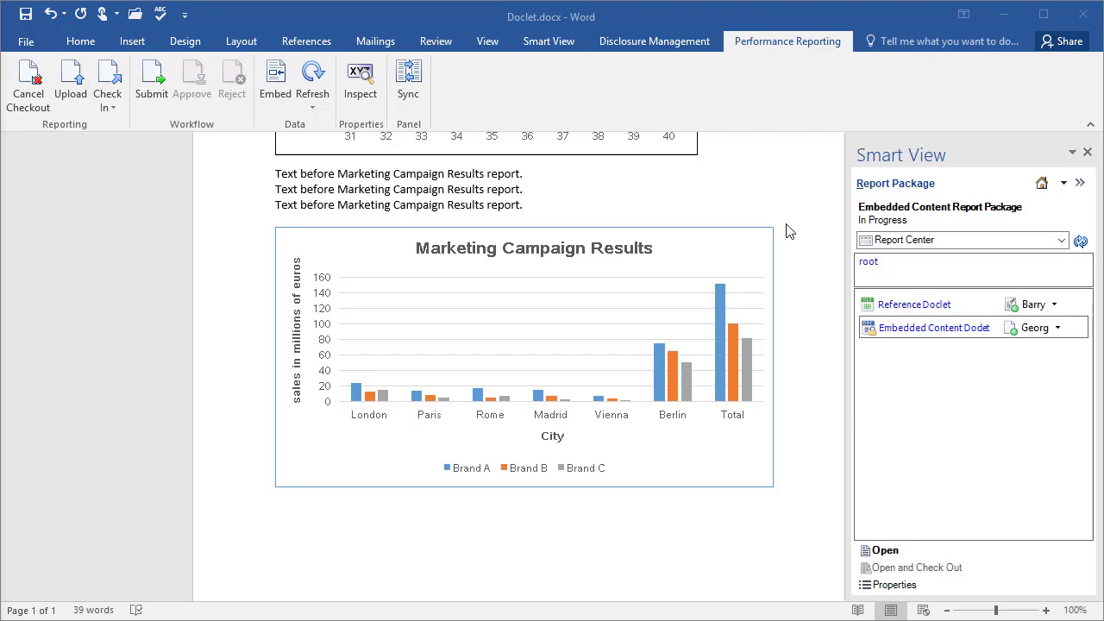
Step: Upload and check in the doclet, then inspect the Embedded Content Doclet's embedded content and sources
click(115, 110)
click(141, 147)
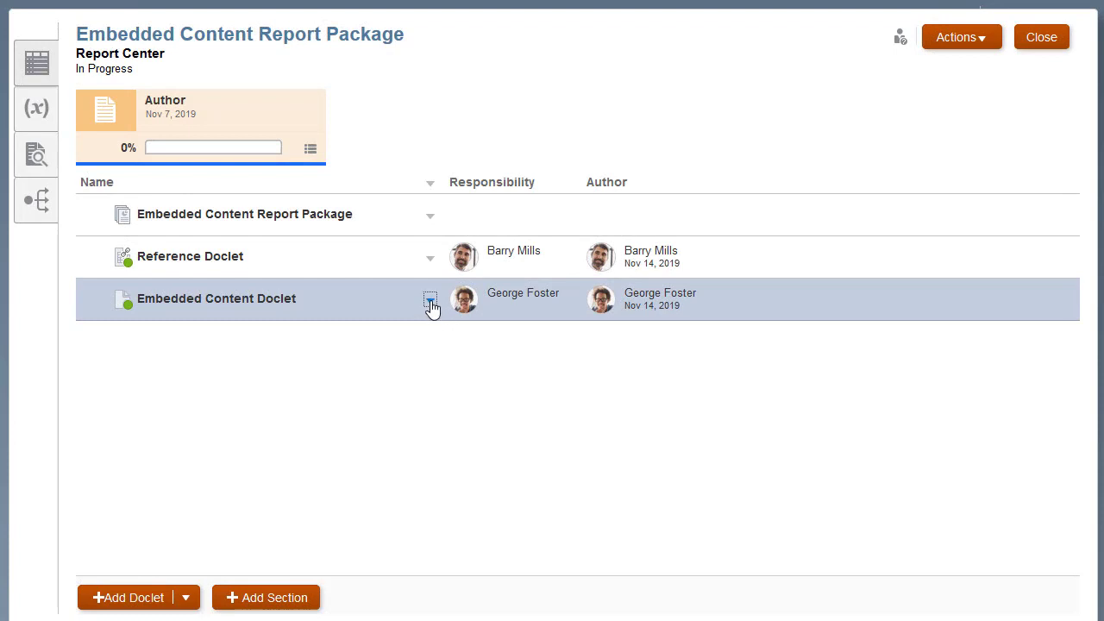
click(430, 304)
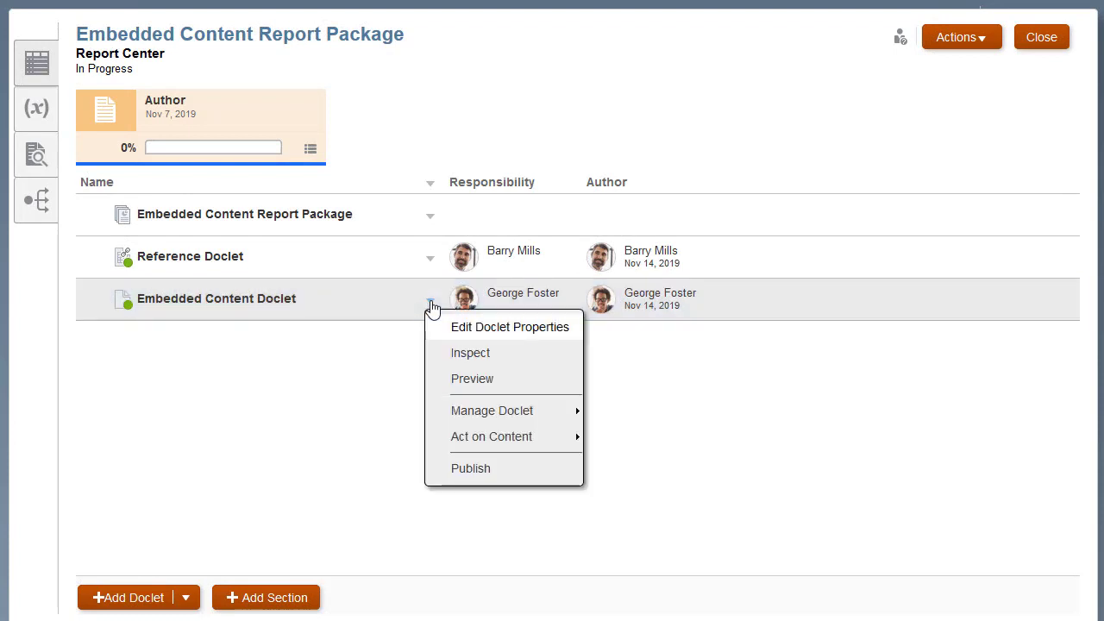
click(522, 357)
click(274, 196)
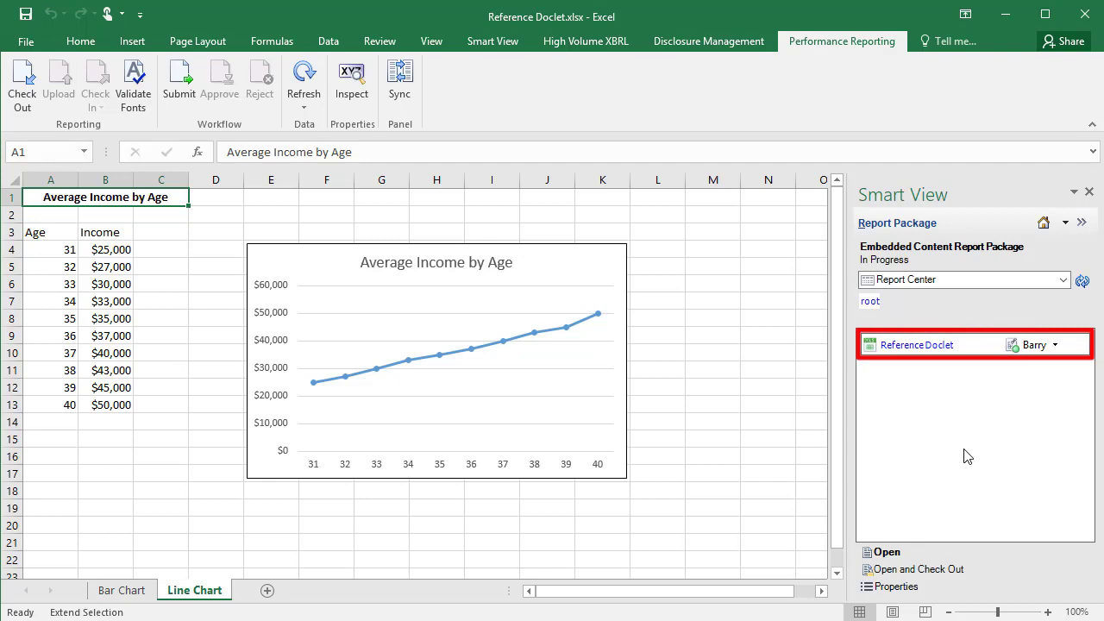
Step: Check out the Reference Doclet and set incomes for ages 34–36 to 43000, 45000 and 47000 in B7:B9
click(941, 570)
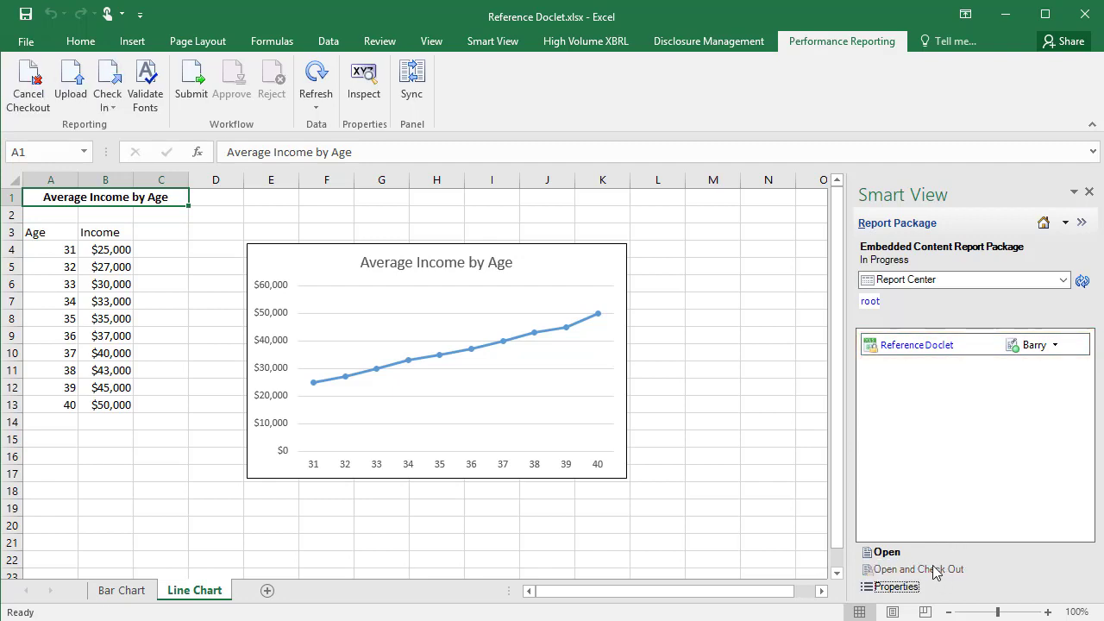
click(118, 302)
text(43000)
key(Return)
text(45000)
key(Return)
text(47000)
key(Return)
Step: Upload and check in the edited Reference Doclet workbook
click(113, 110)
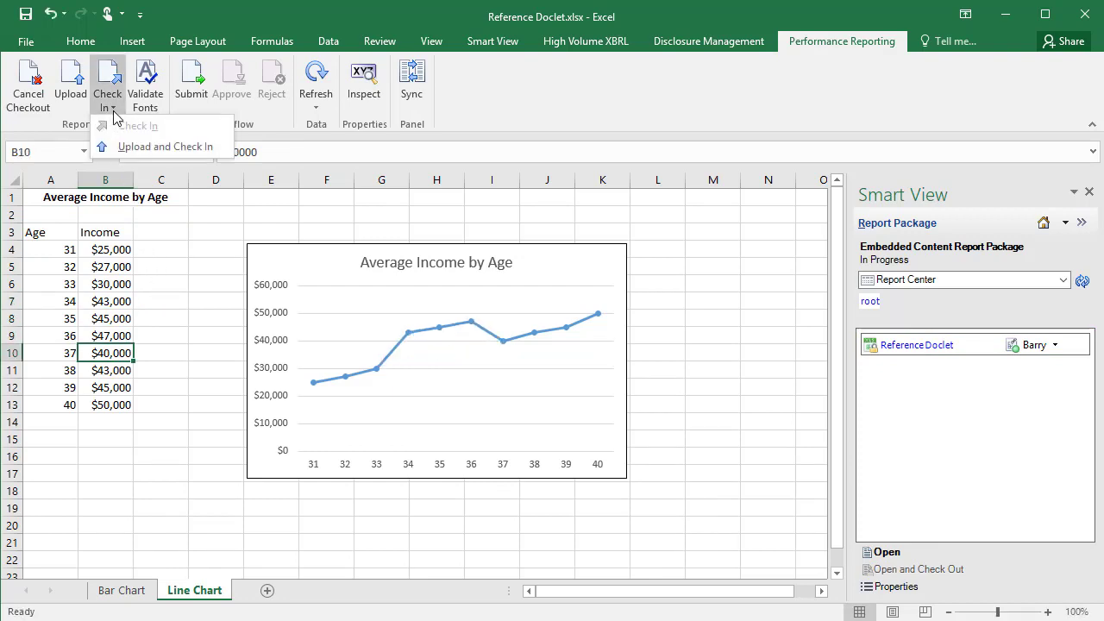
click(138, 147)
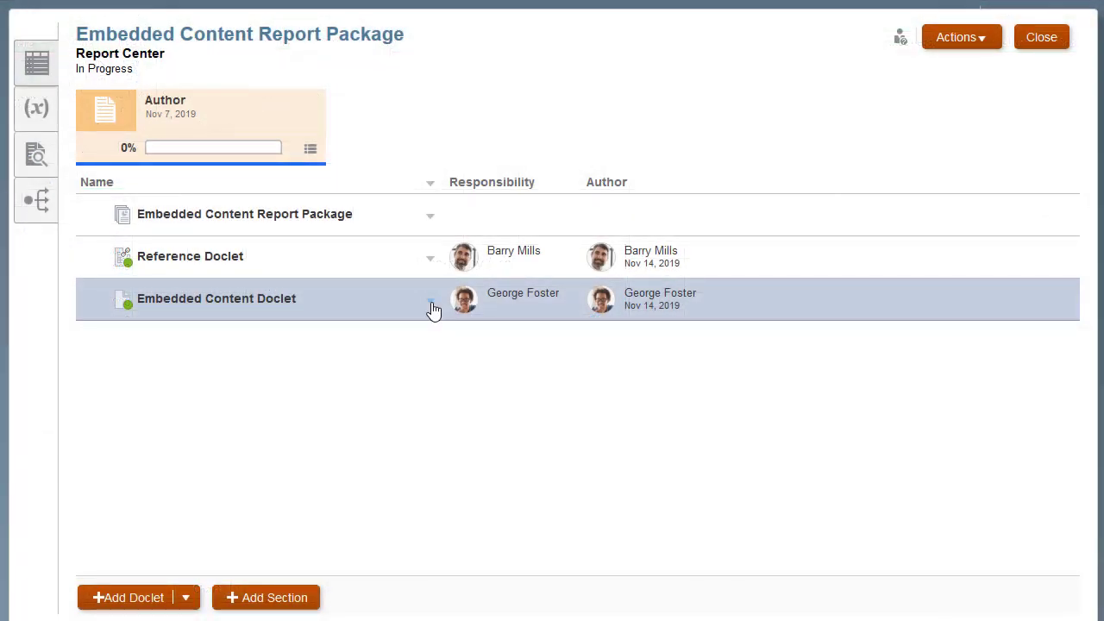
click(430, 301)
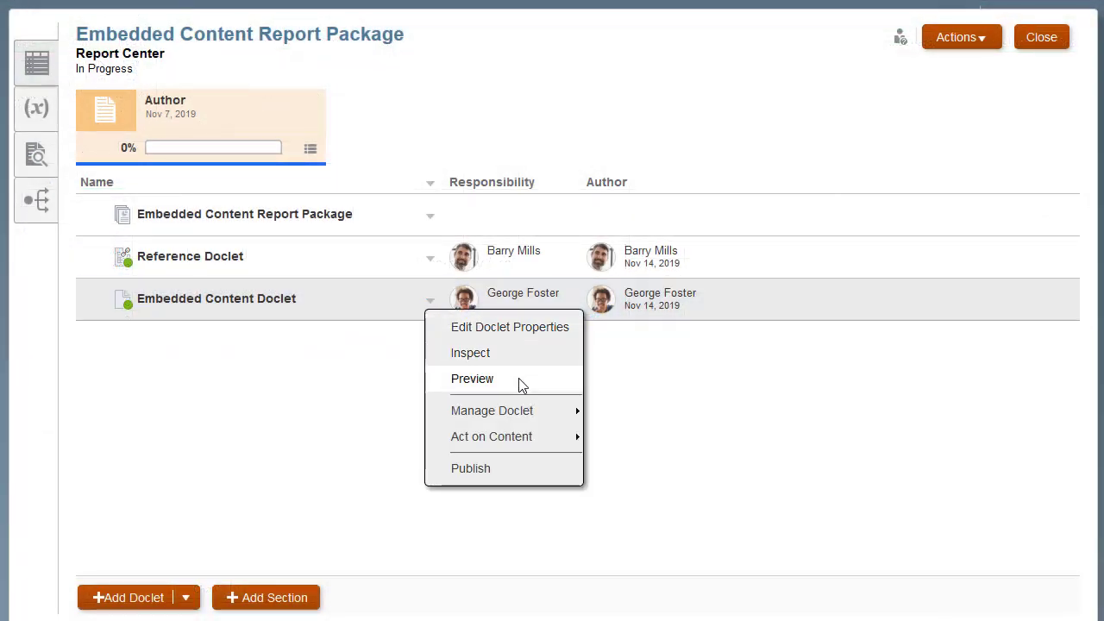
Step: Preview the Embedded Content Doclet, then inspect its properties on the Embedded Content tab
click(517, 376)
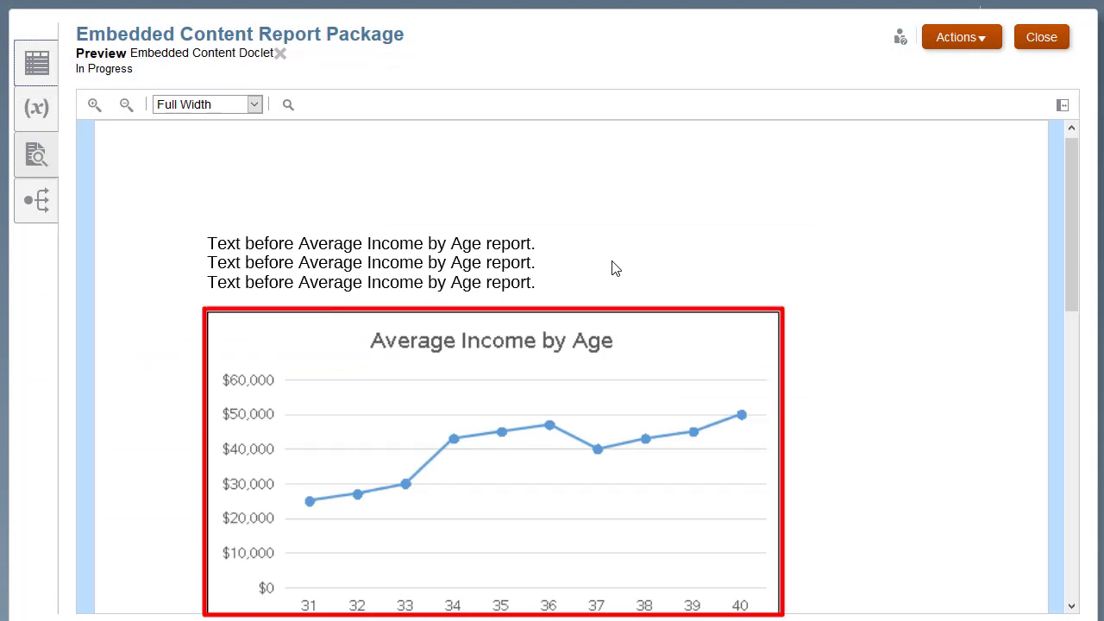
click(38, 69)
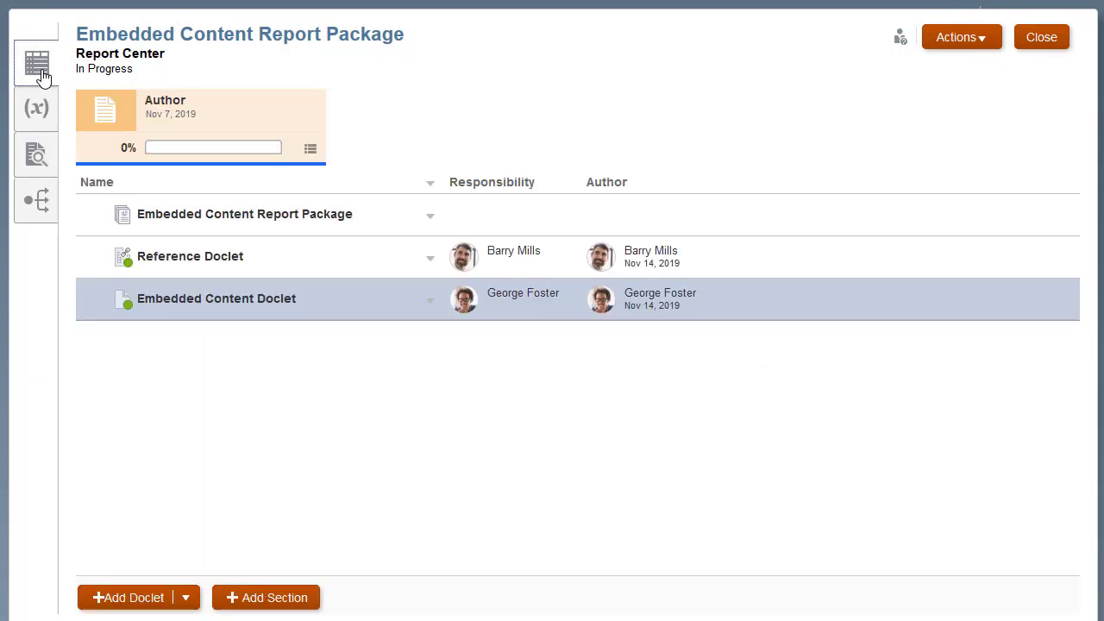
click(430, 304)
click(517, 355)
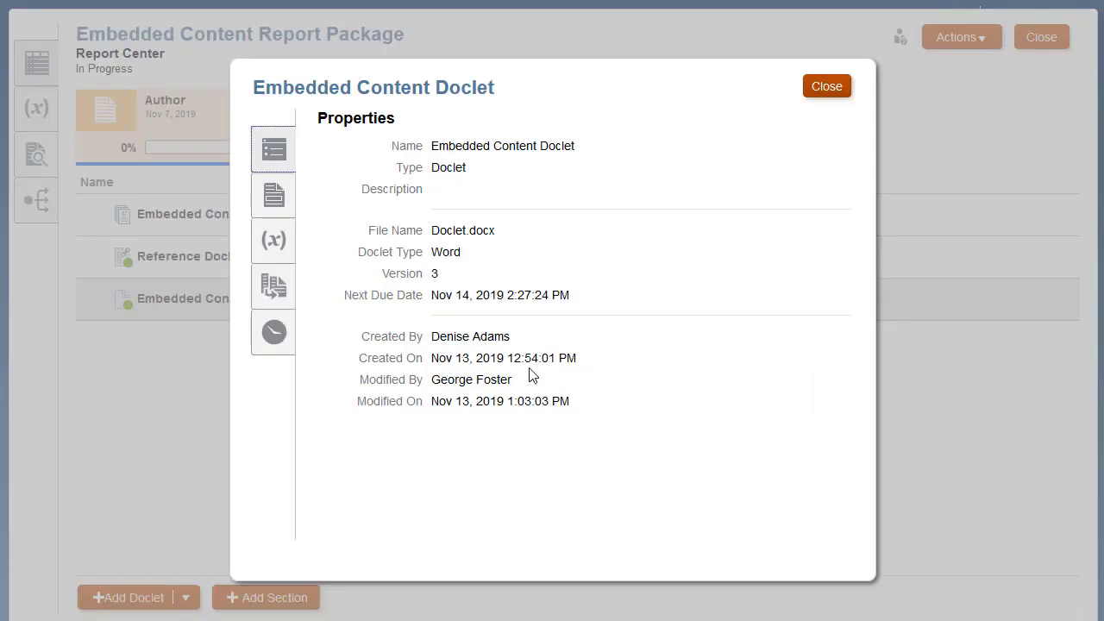
click(279, 209)
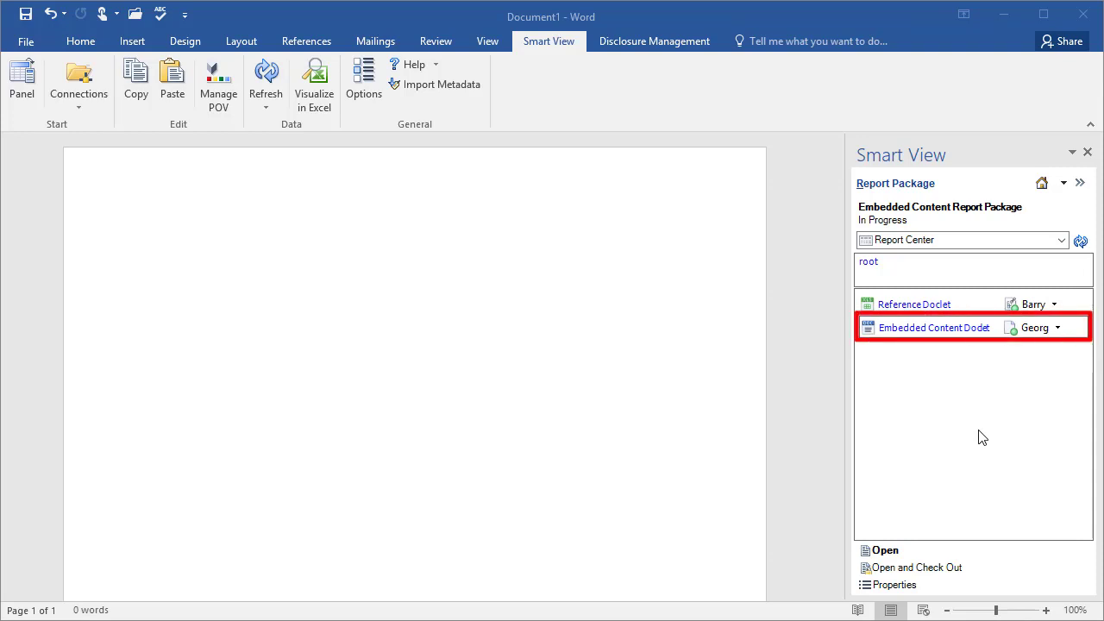
Step: Check out the Embedded Content Doclet in Word and list its embedded content's available sources
click(920, 568)
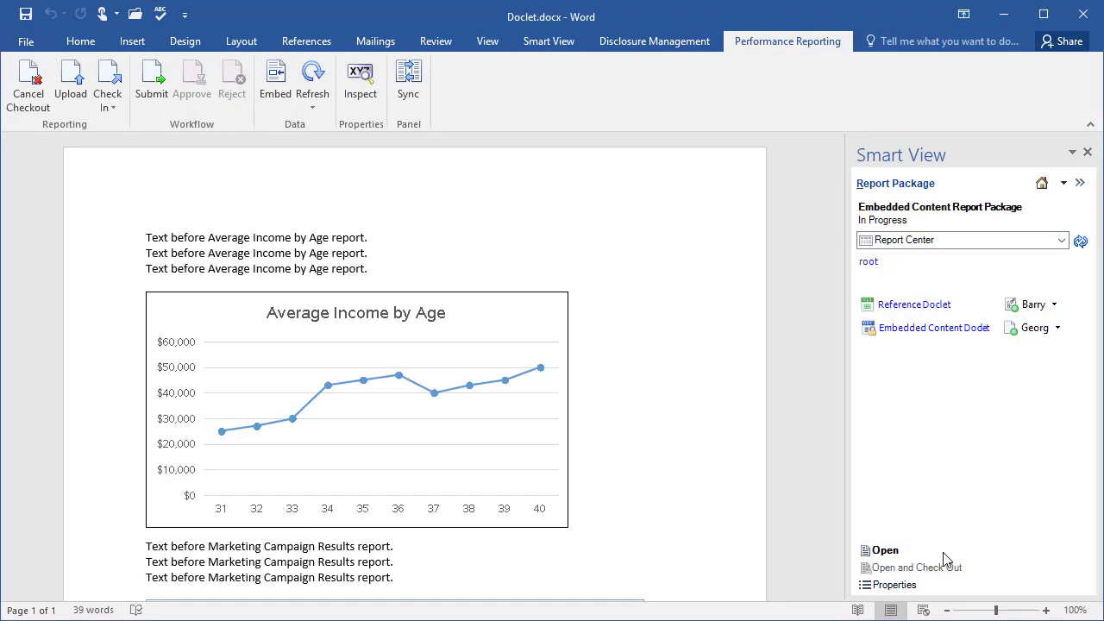
click(359, 80)
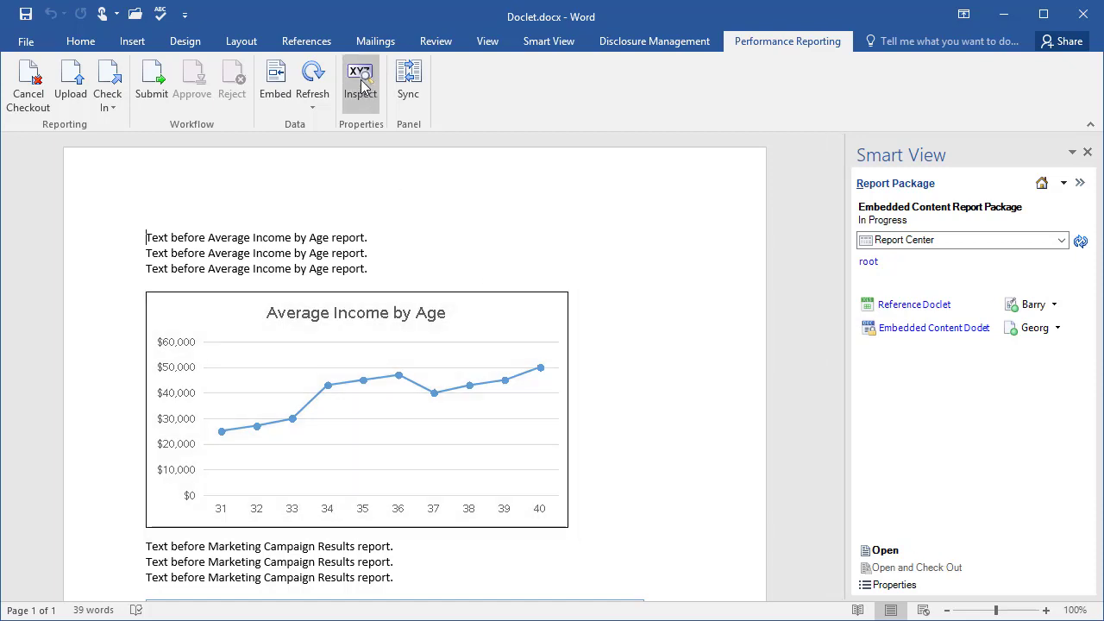
click(118, 201)
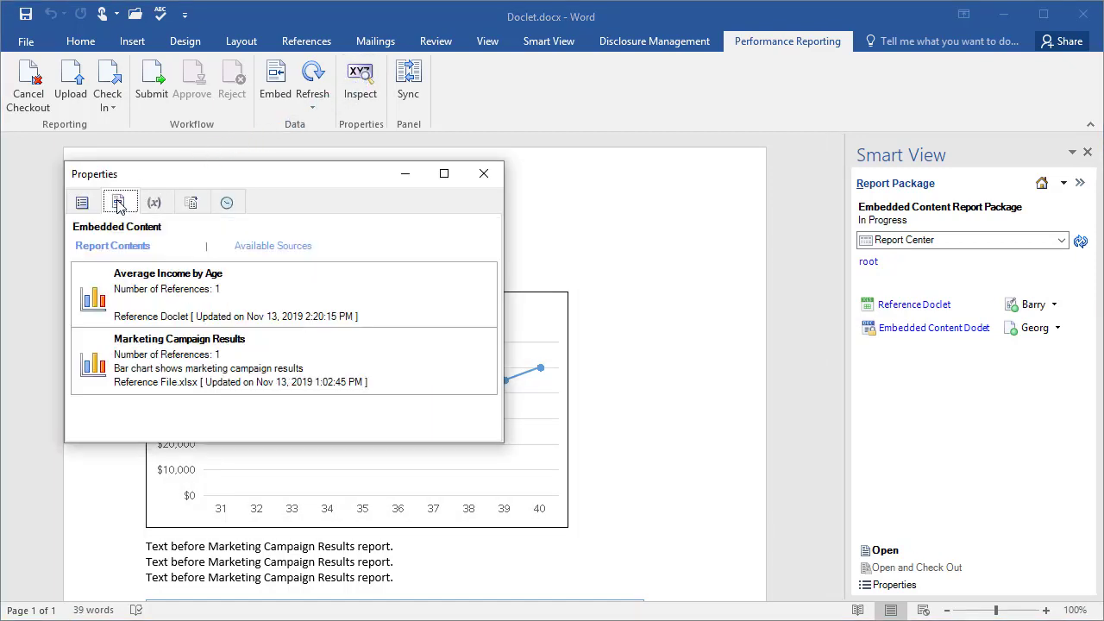
click(276, 247)
Step: Open Reference File.xlsx, set Rome's Brand A, B, C sales to 30, 40, 50, and upload it
click(157, 274)
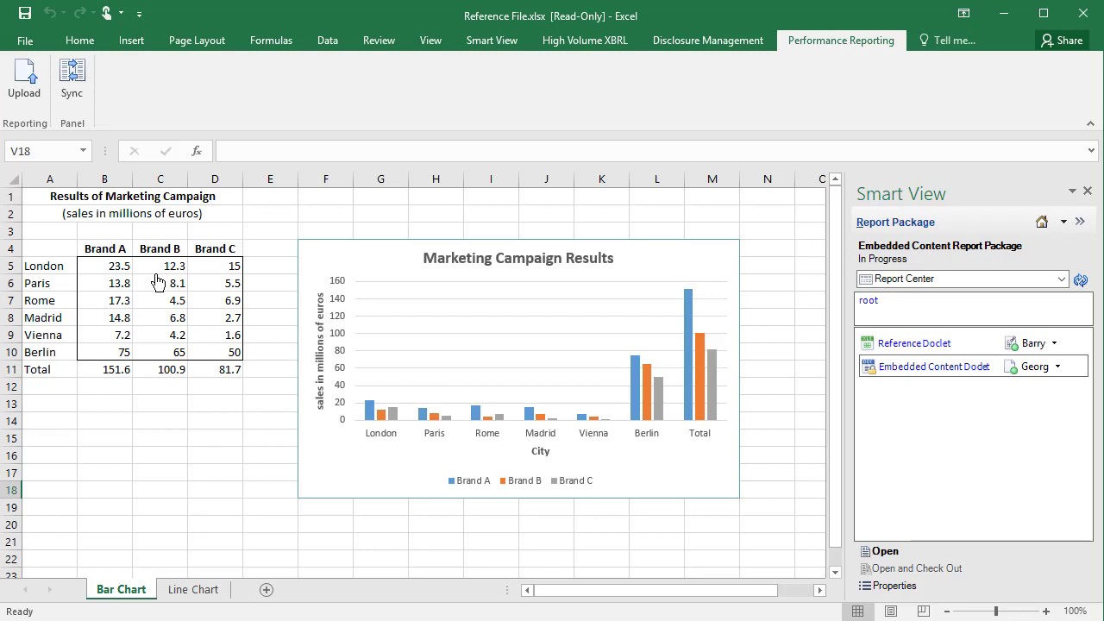
click(114, 301)
text(30)
key(Tab)
text(40)
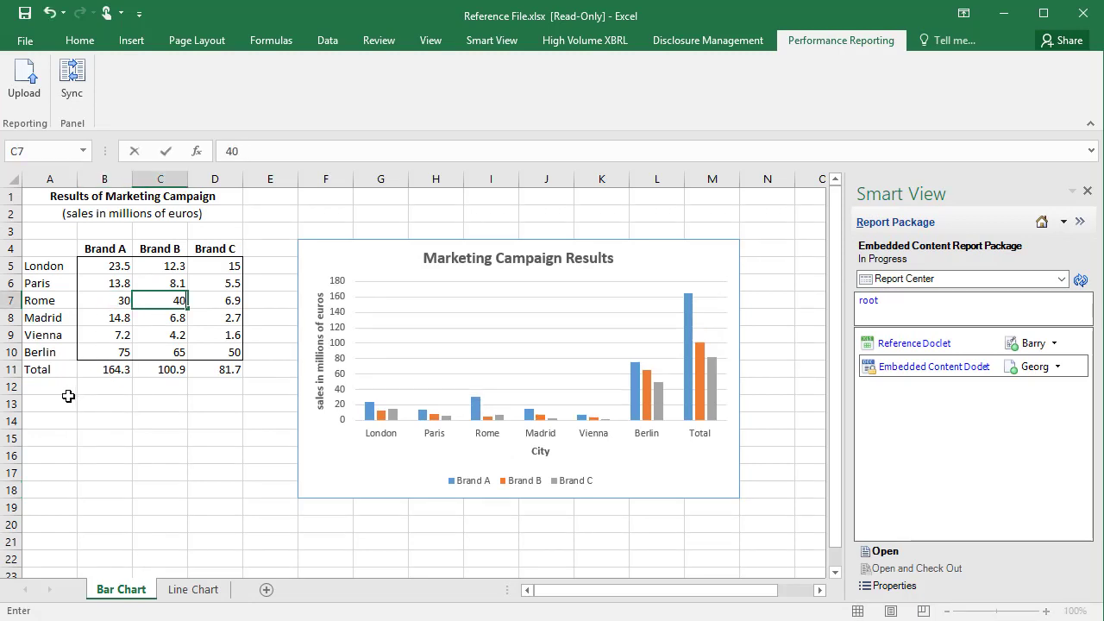
key(Tab)
text(50)
key(Tab)
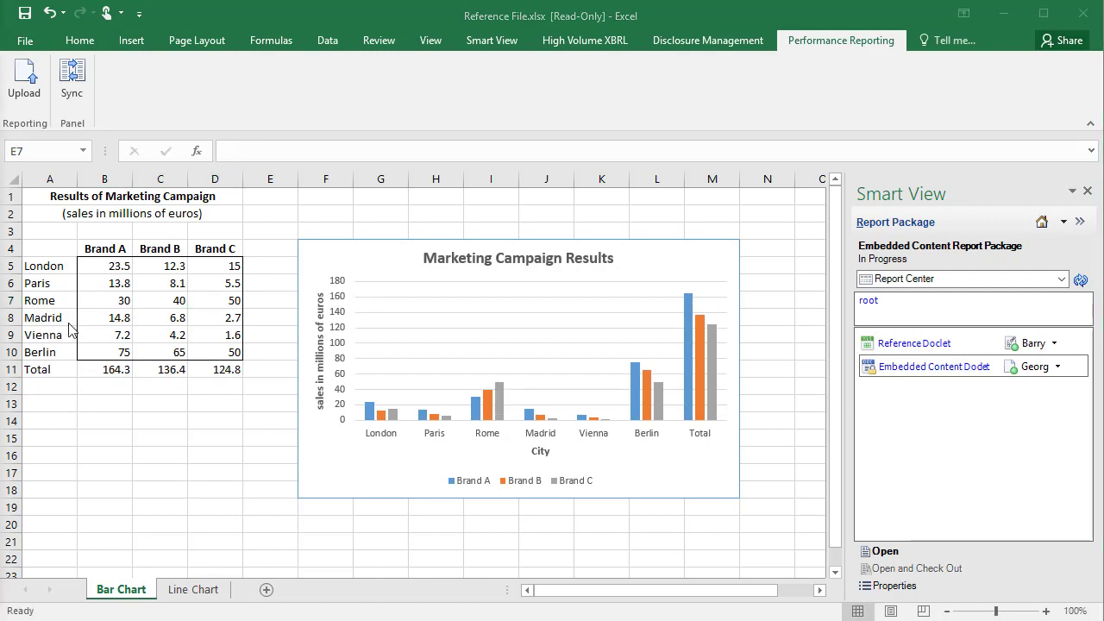
click(24, 82)
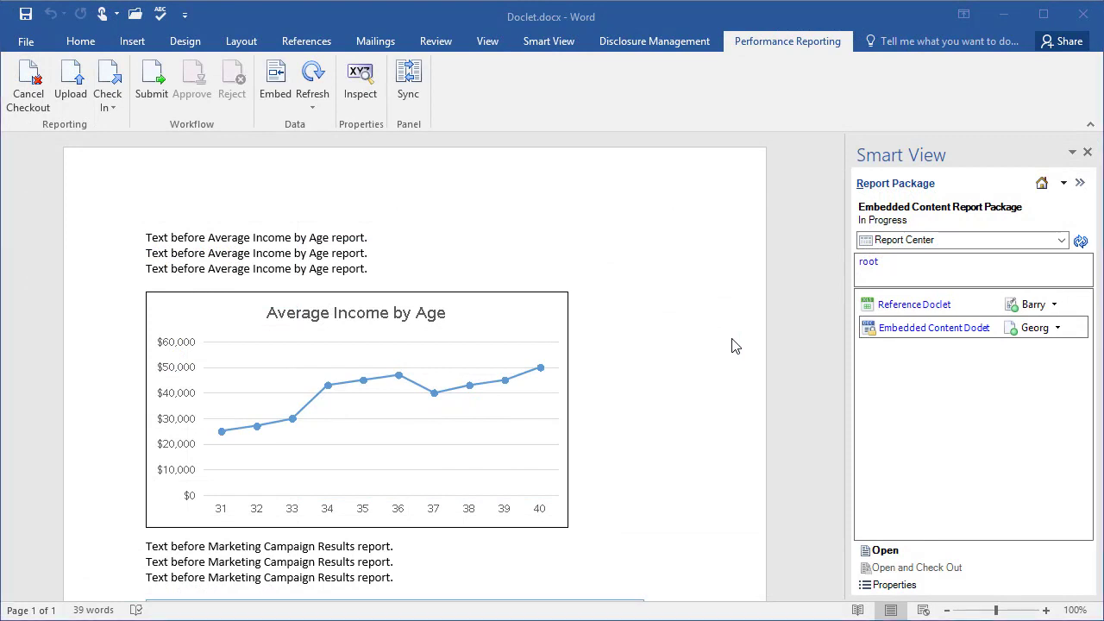
Step: Refresh the embedded charts so Rome shows 30, 40, 50, then upload and check in the doclet
drag(832, 310, 855, 495)
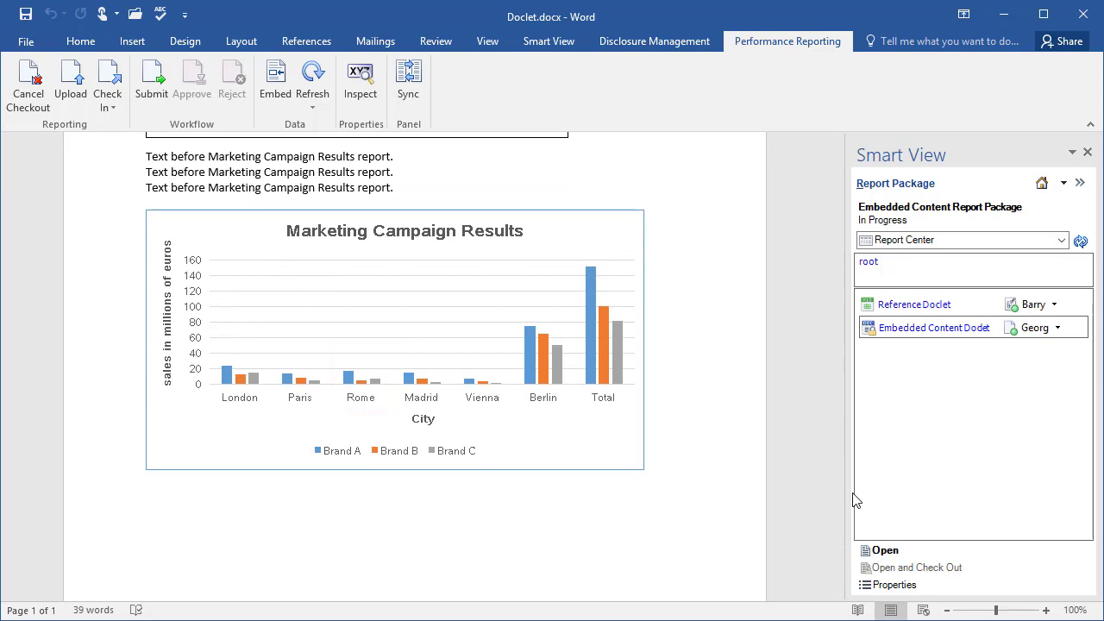
click(312, 103)
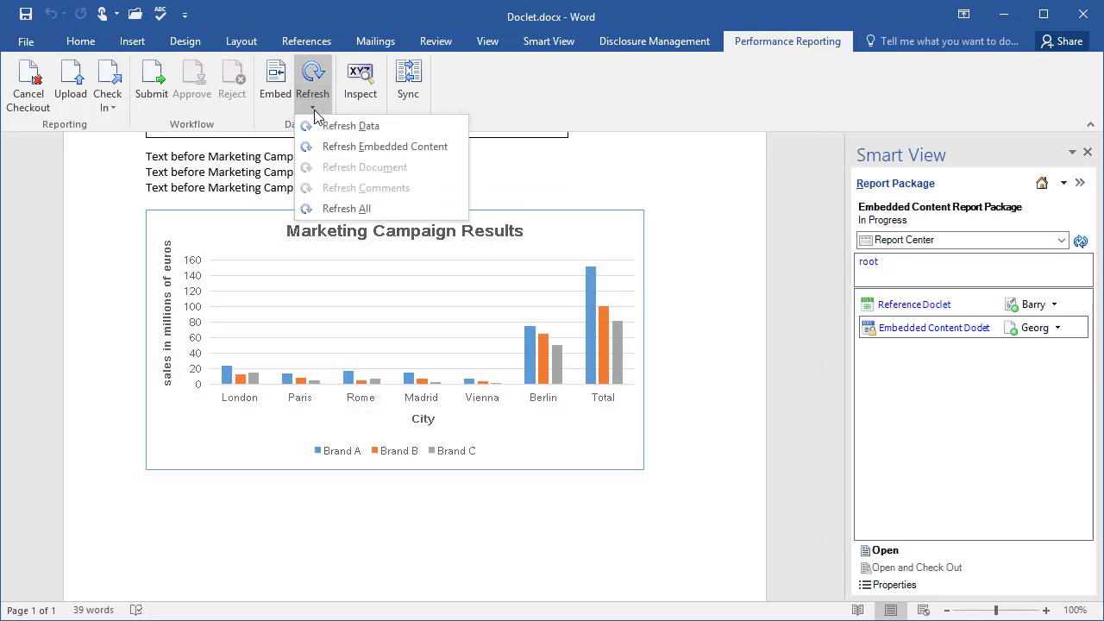
click(389, 147)
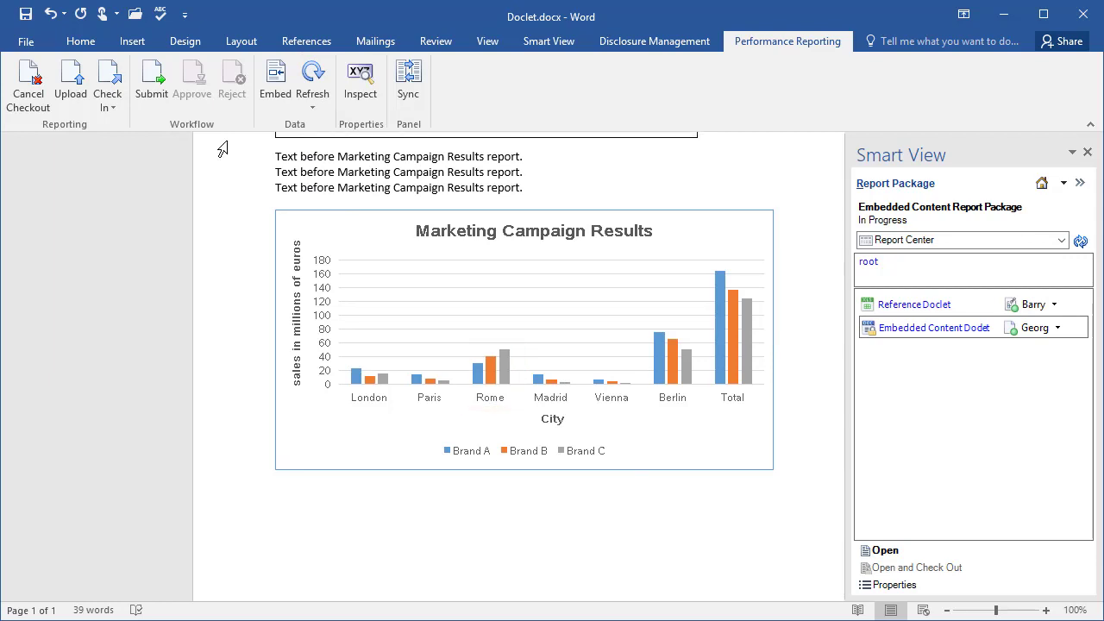
click(117, 108)
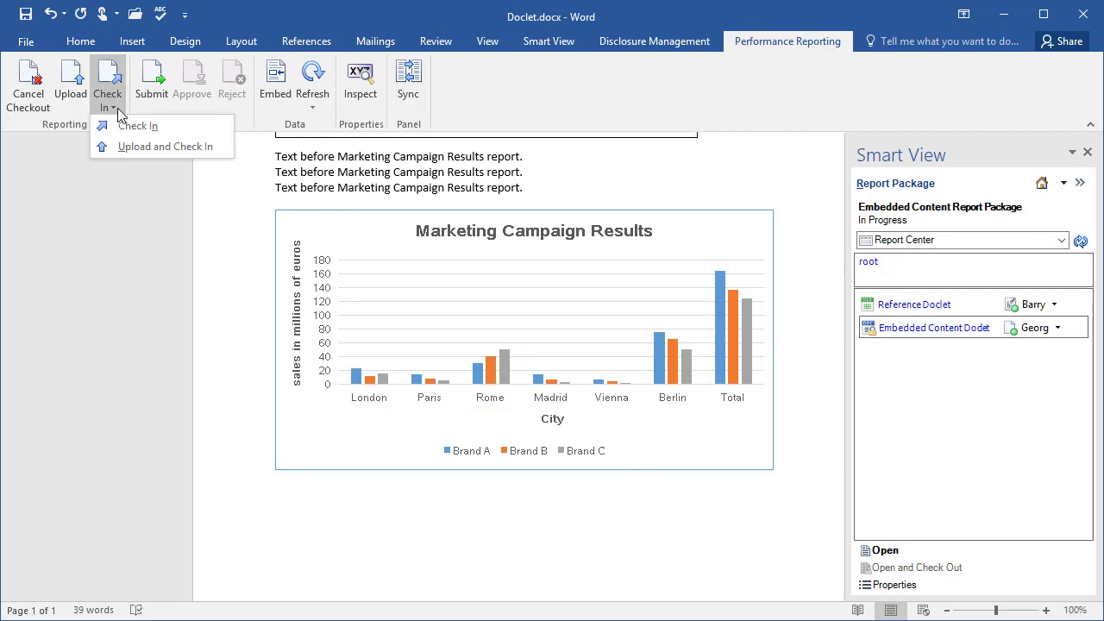
click(150, 147)
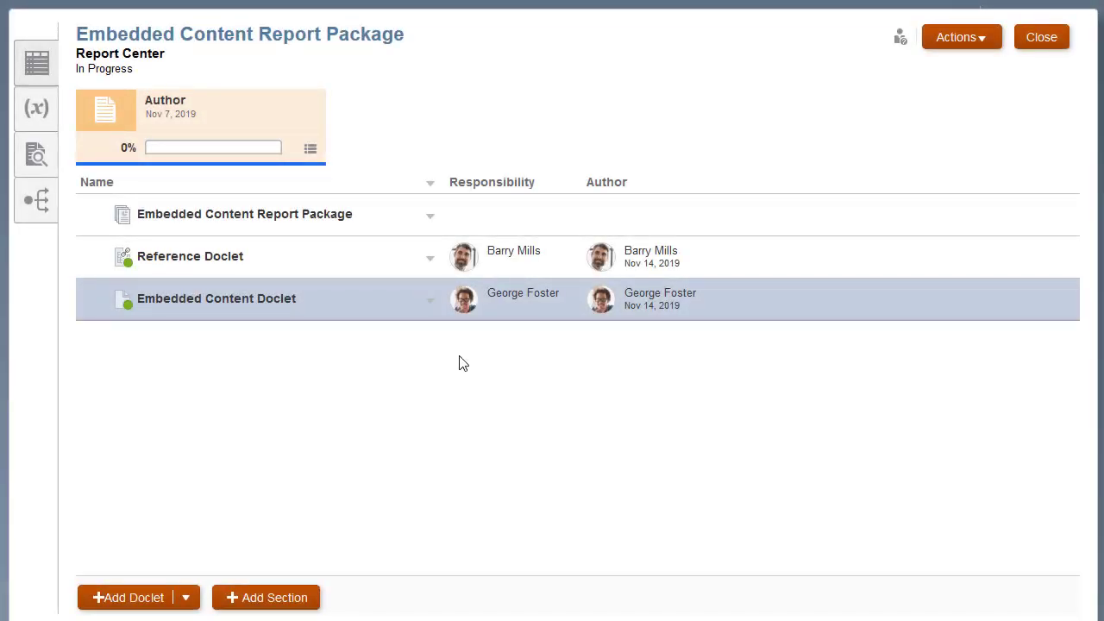
Step: Preview the checked-in Embedded Content Doclet to confirm Rome's updated bars
click(430, 300)
click(532, 382)
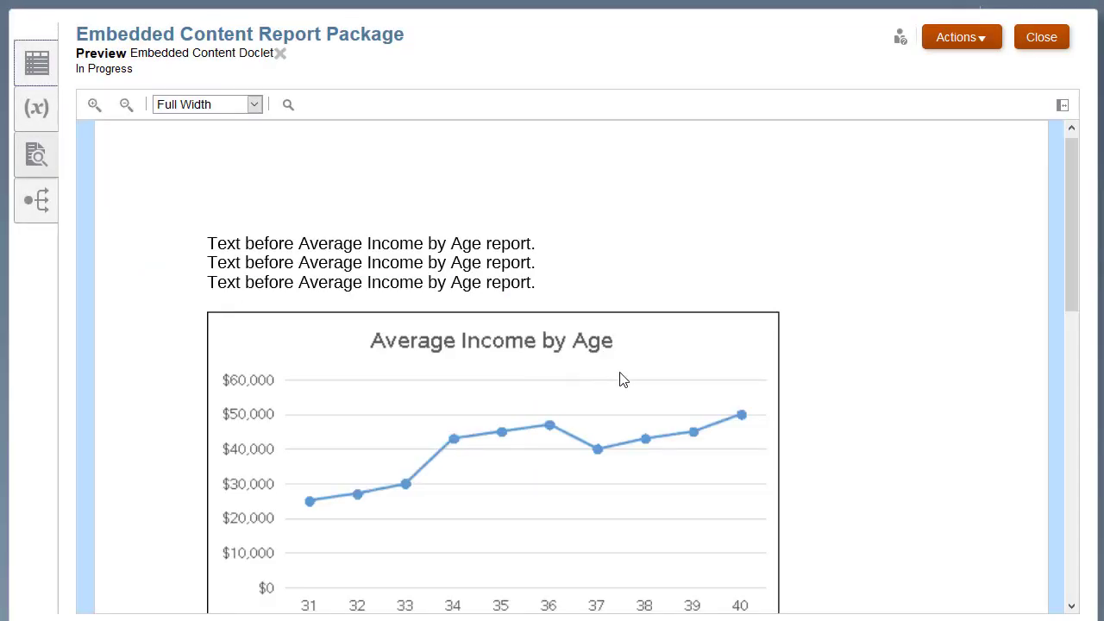
drag(1070, 239, 1078, 424)
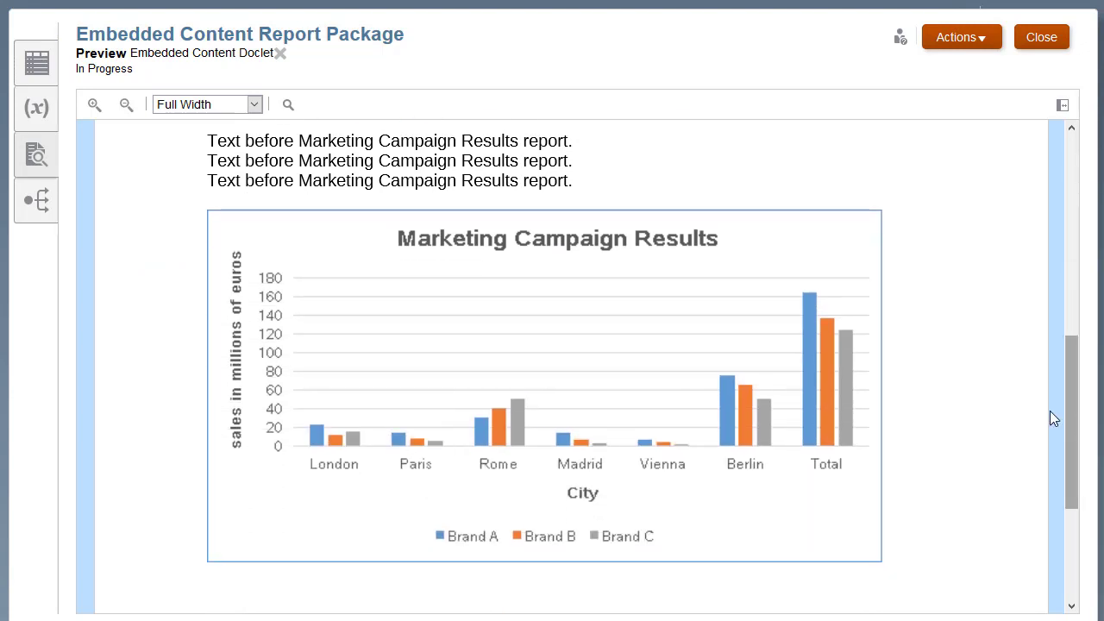
click(41, 74)
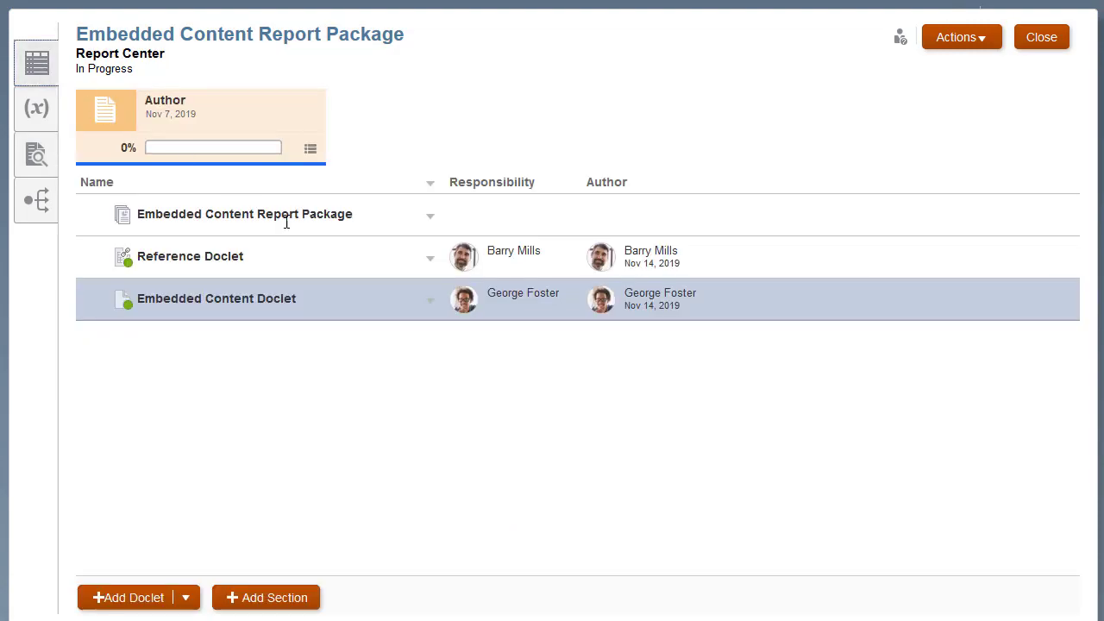
Step: Inspect the doclet's available sources and bring up the Reference File.xlsx source options
click(430, 301)
click(517, 354)
click(293, 214)
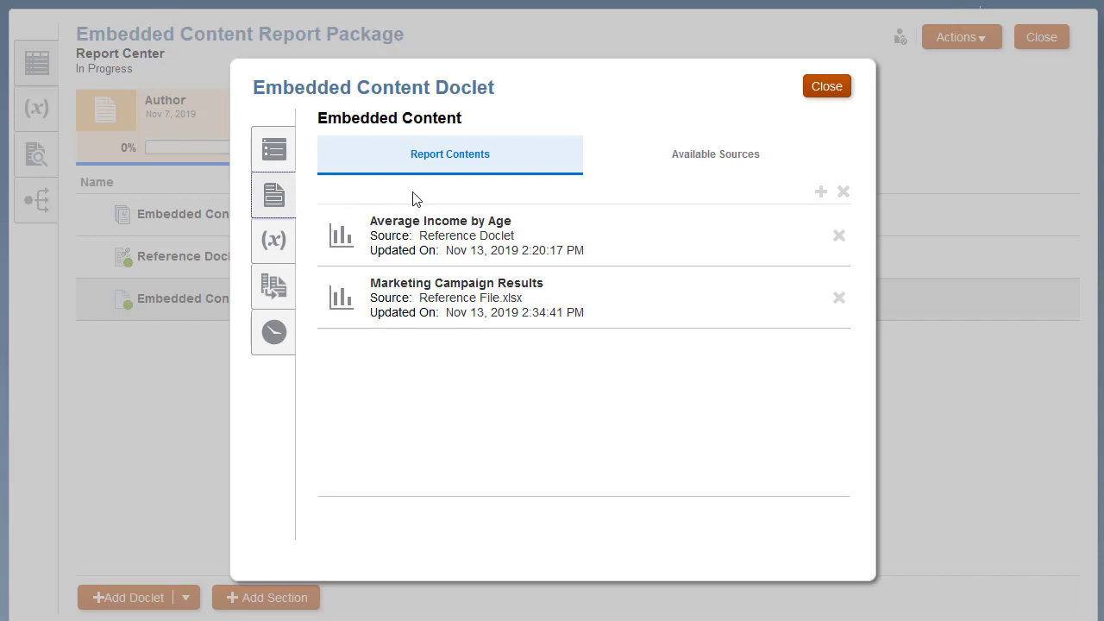
click(705, 161)
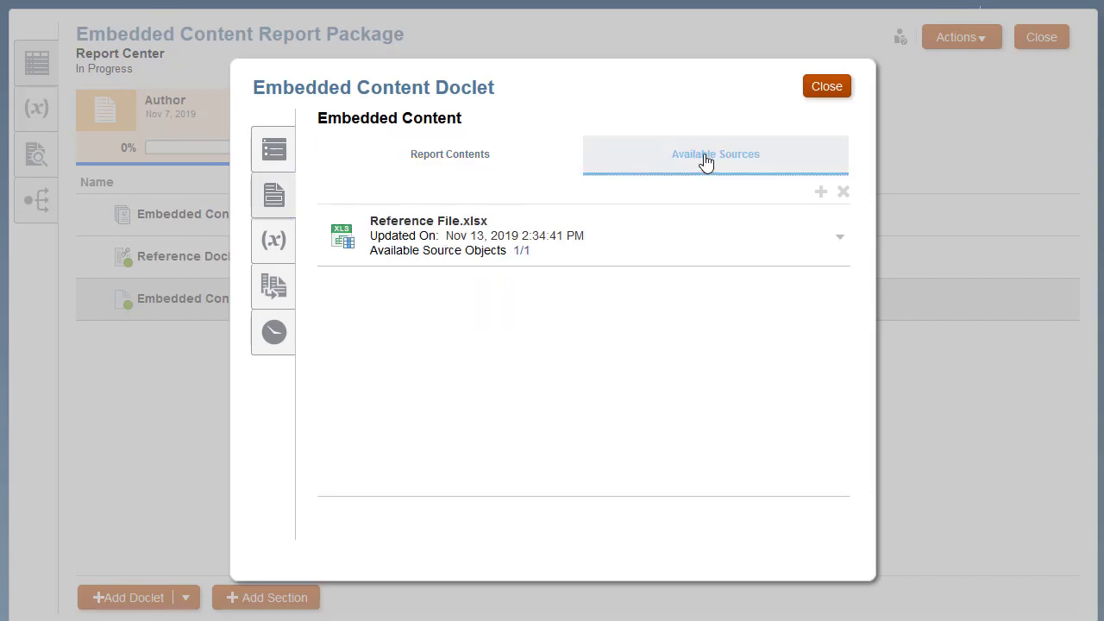
click(840, 239)
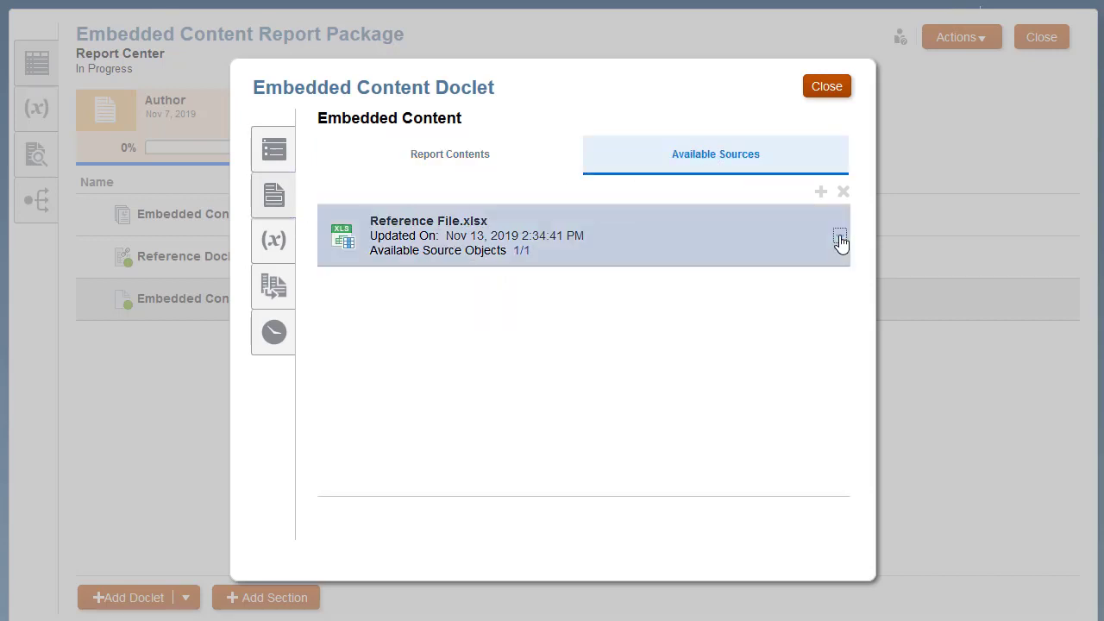
click(840, 239)
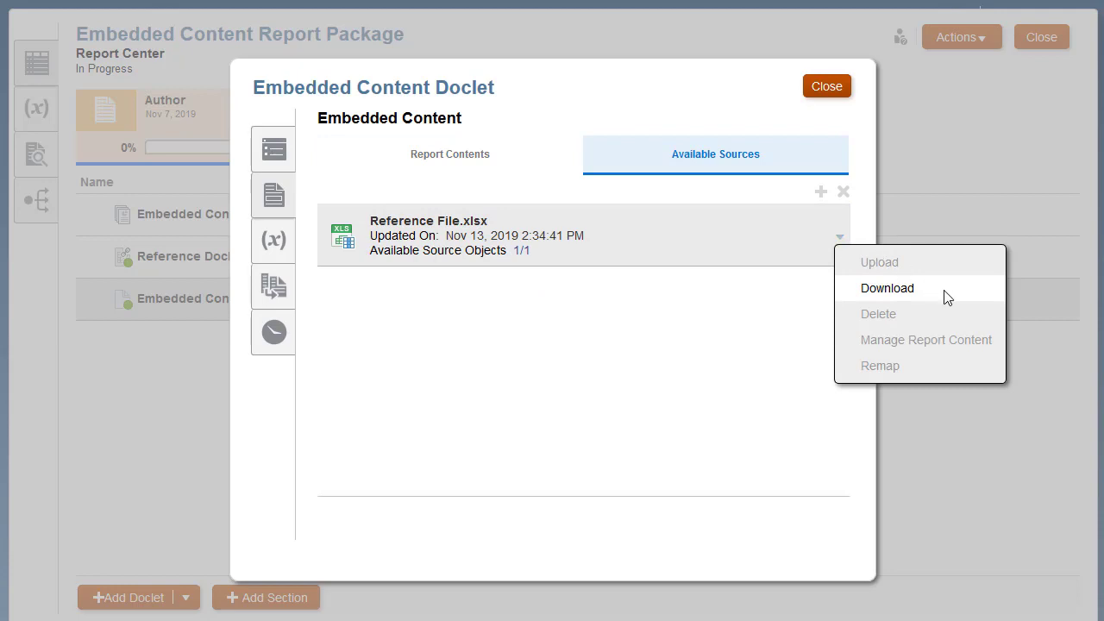